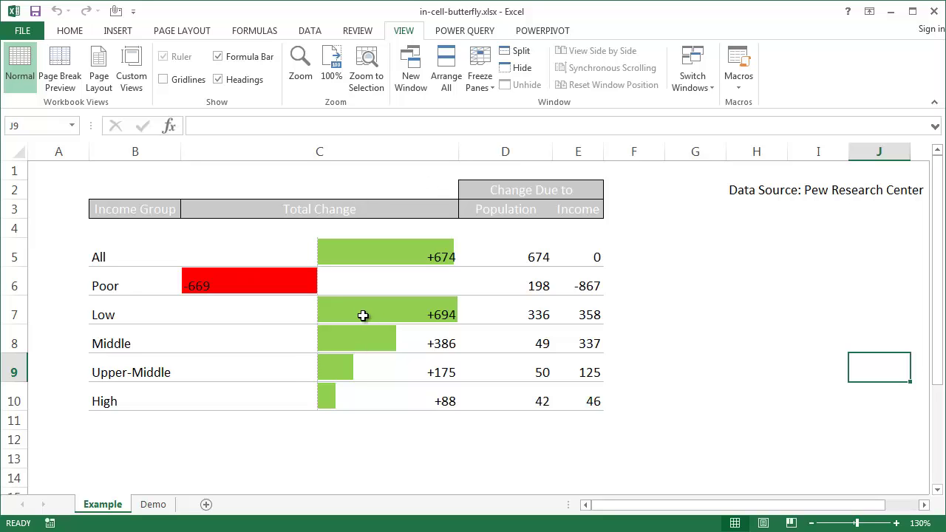
On the Demo sheet, enter =SUM(E7:F7) in the first Total Change cell D7 and fill it down to D12
key(alt+Tab)
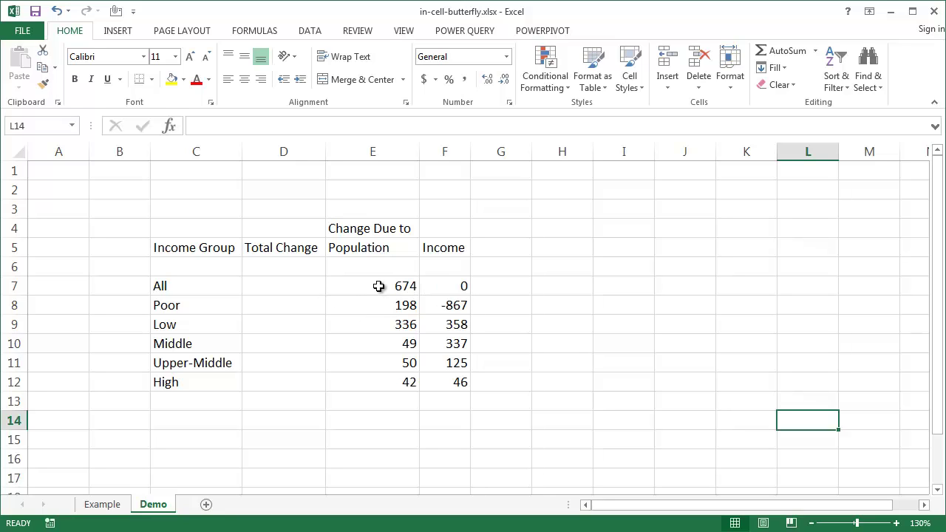
click(306, 286)
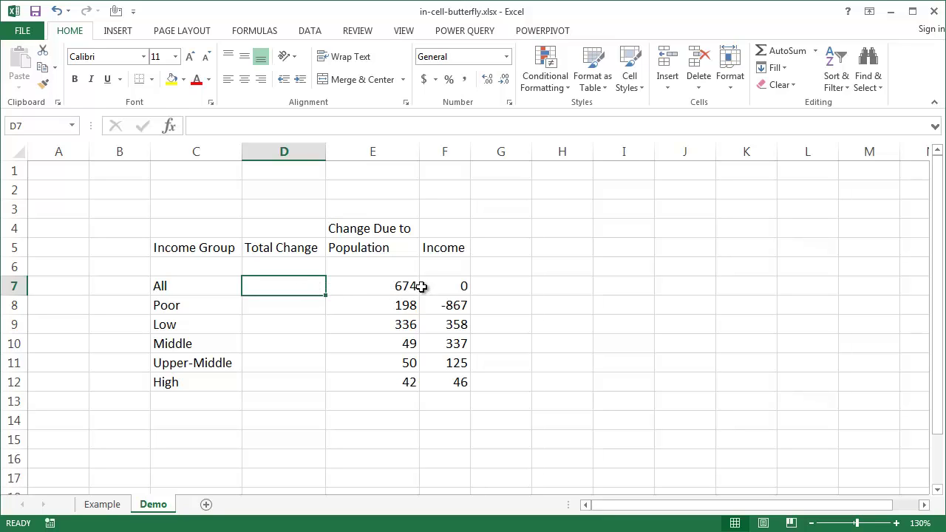
click(397, 287)
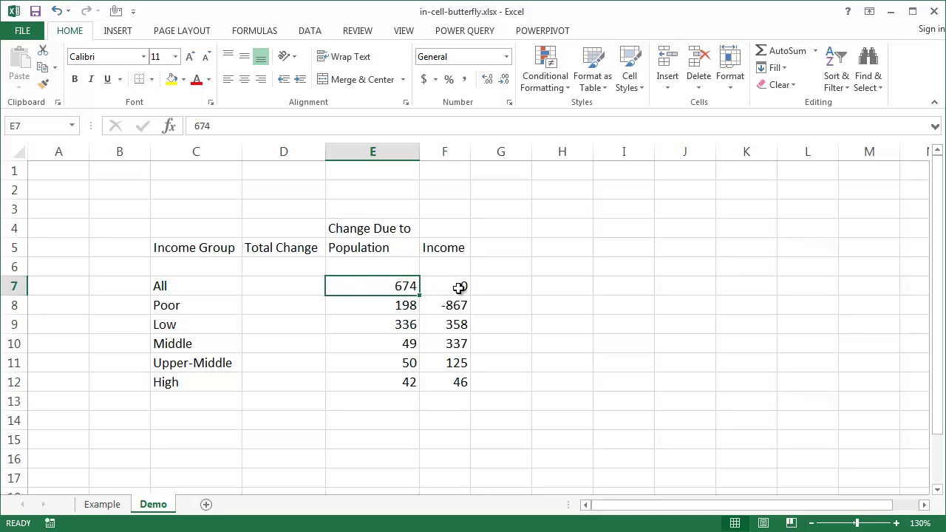
click(304, 285)
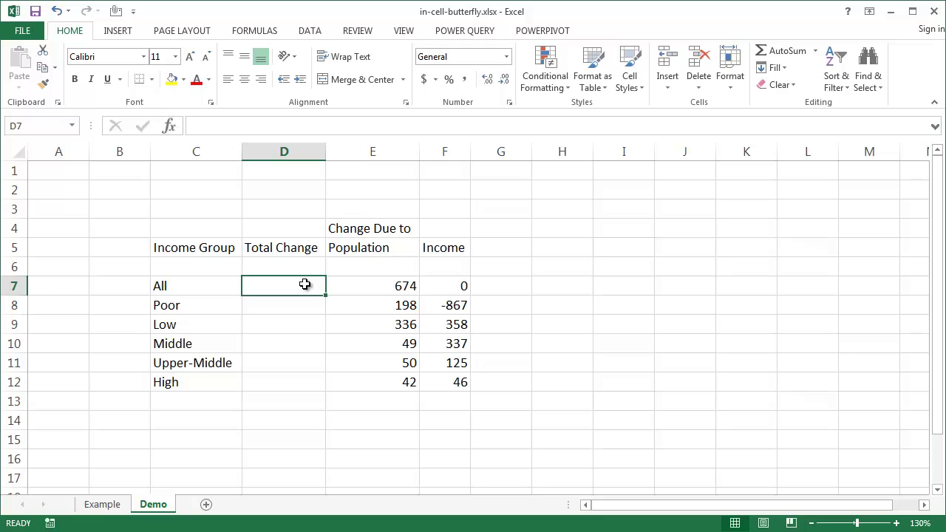
text(=SUM()
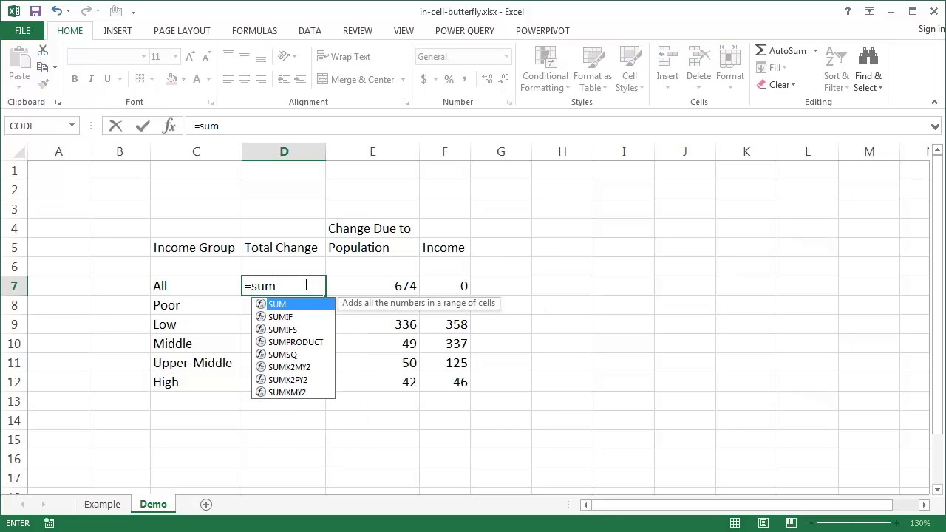
drag(370, 288, 454, 287)
text())
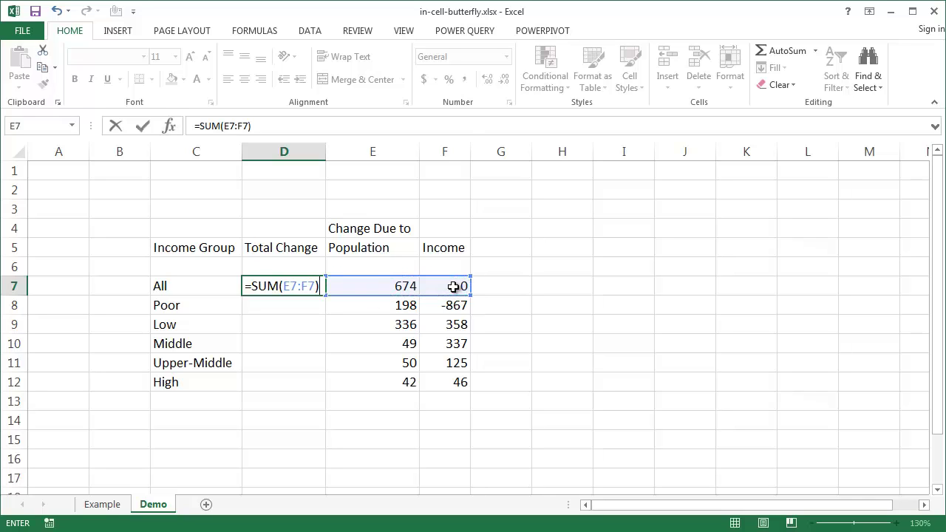
key(ctrl+Return)
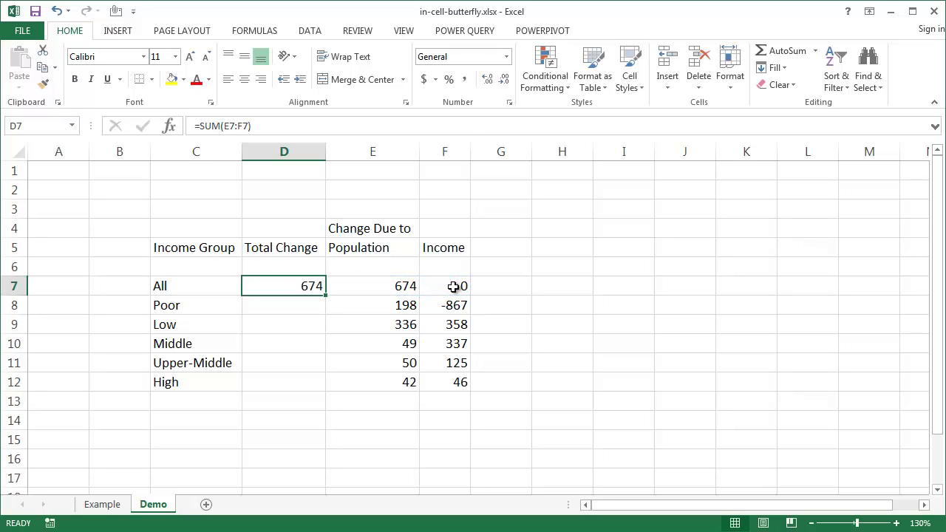
double_click(324, 295)
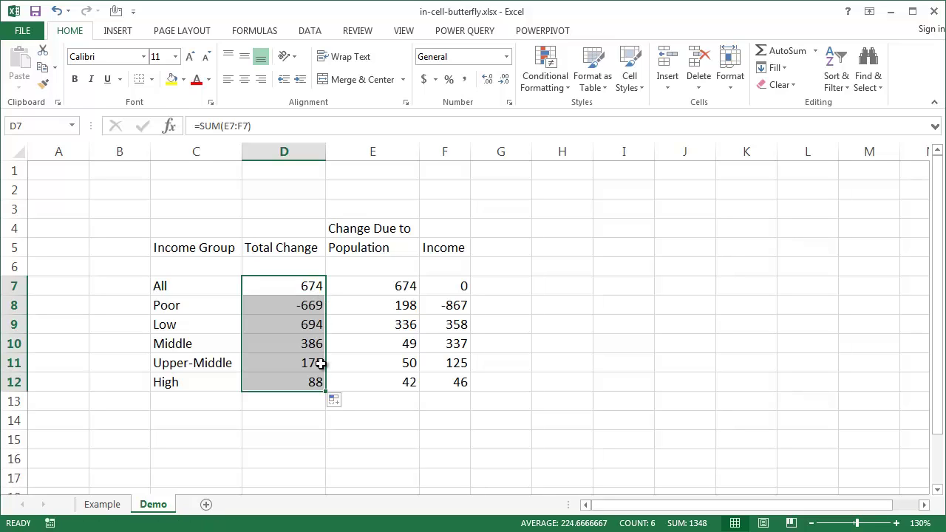
click(309, 305)
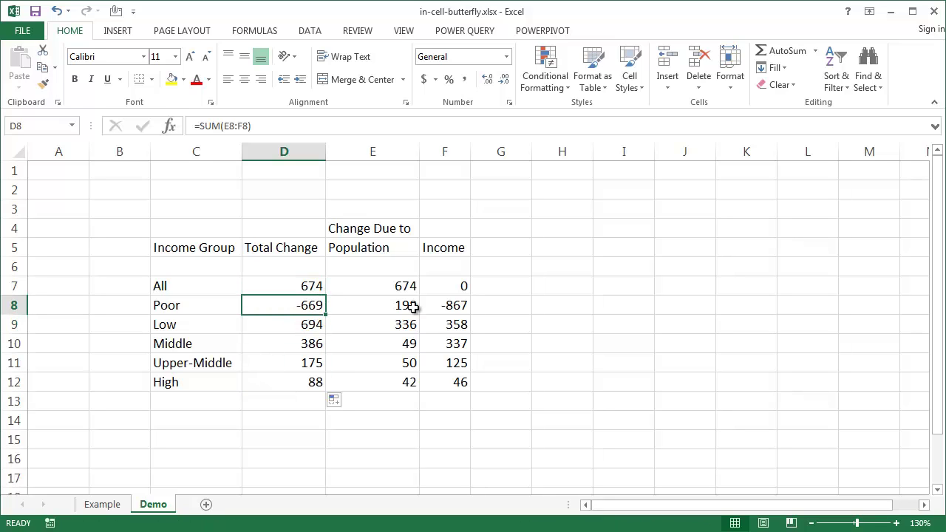
click(386, 308)
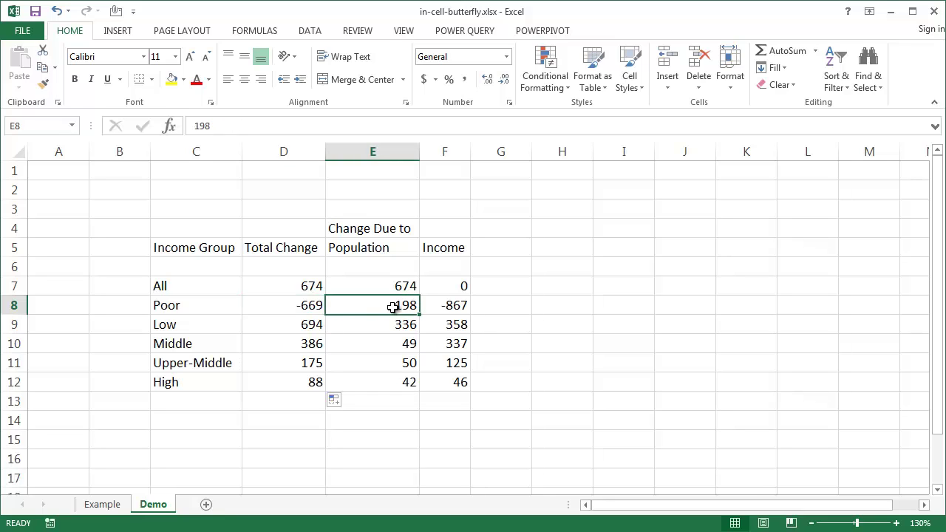
click(436, 305)
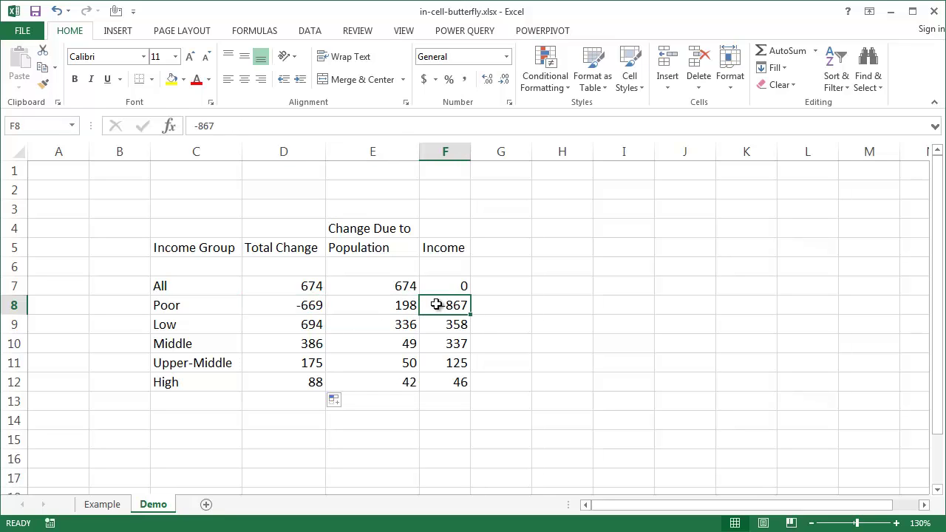
click(321, 303)
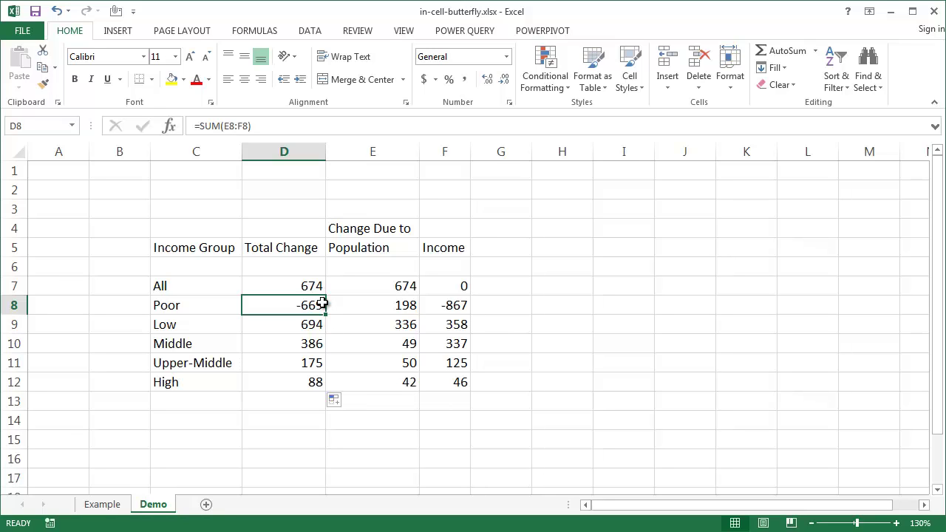
Apply solid-fill green data bars to the Total Change values in D7:D12 and widen column D
click(281, 286)
drag(281, 305, 287, 371)
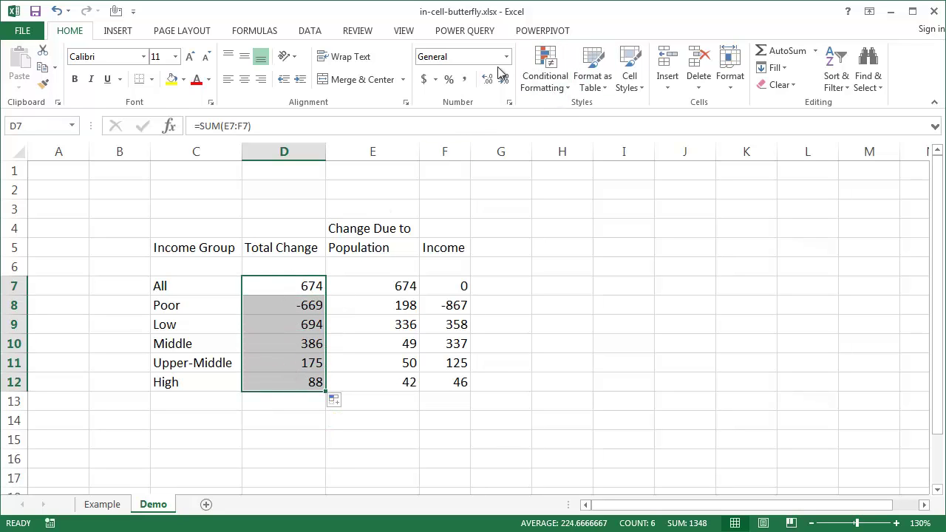
click(547, 77)
mouse_move(592, 183)
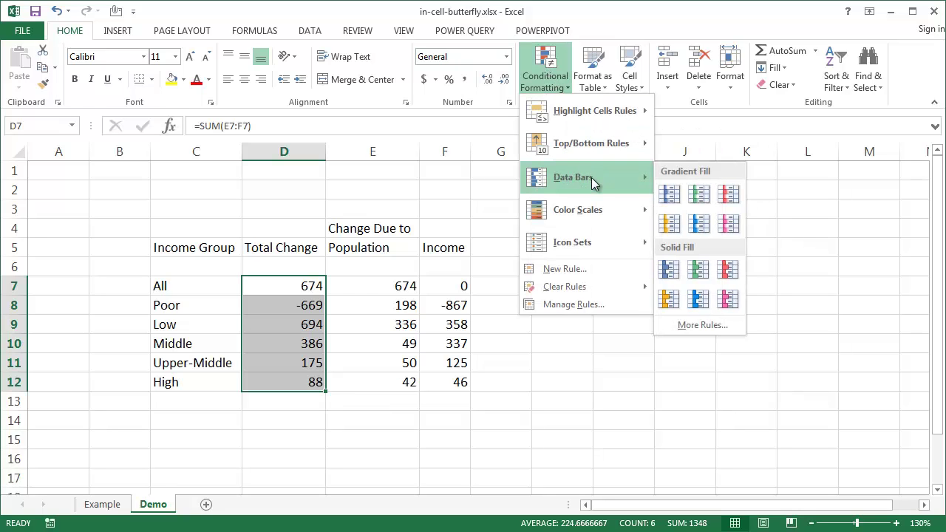
click(694, 272)
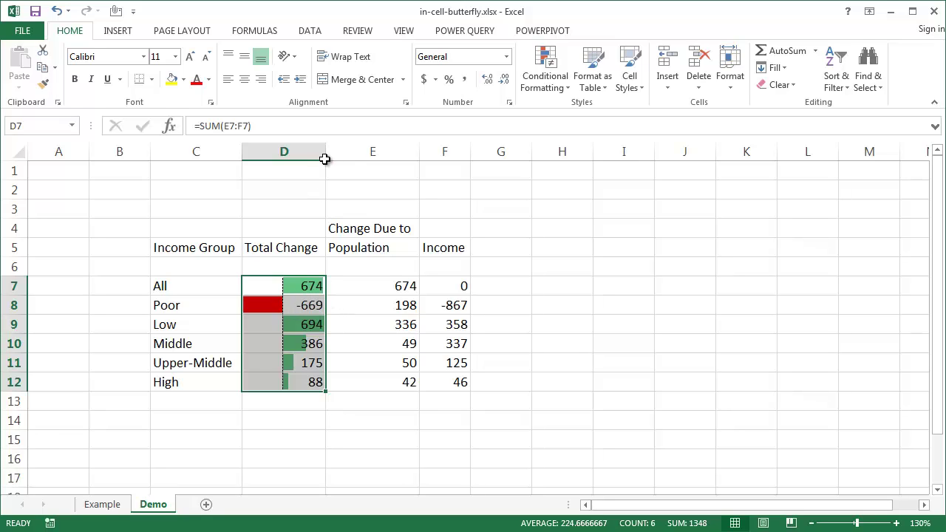
drag(327, 158, 373, 159)
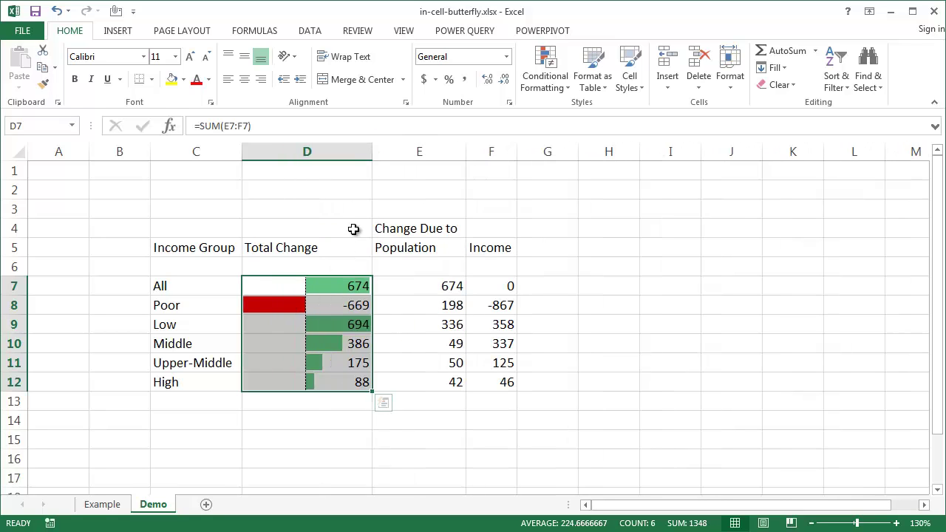
click(354, 290)
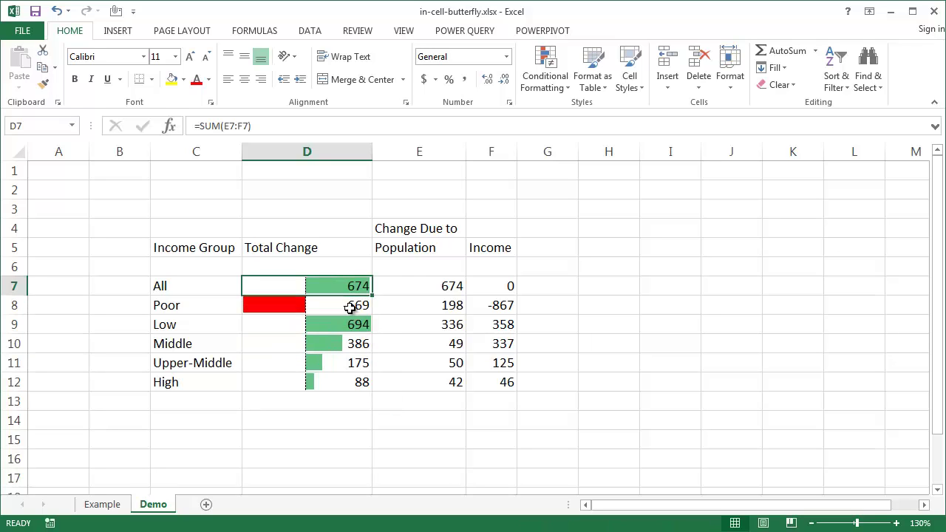
click(351, 309)
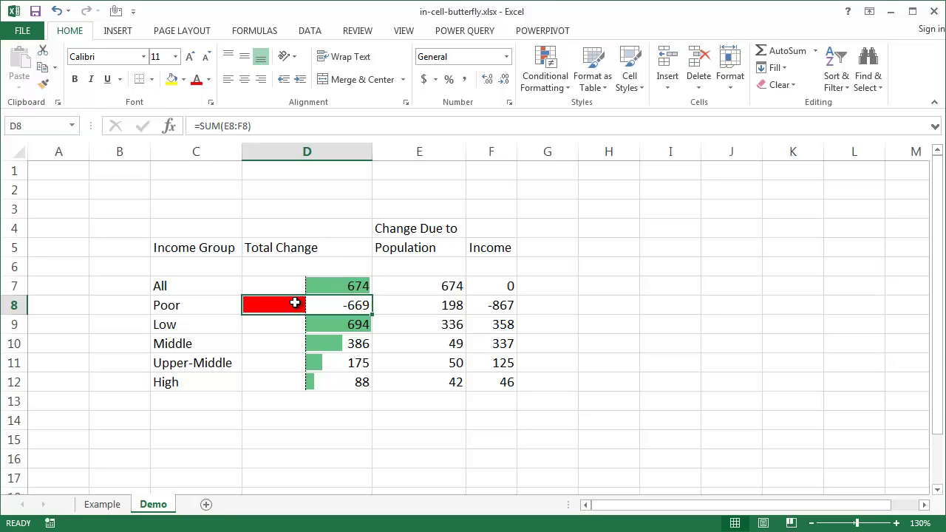
click(429, 286)
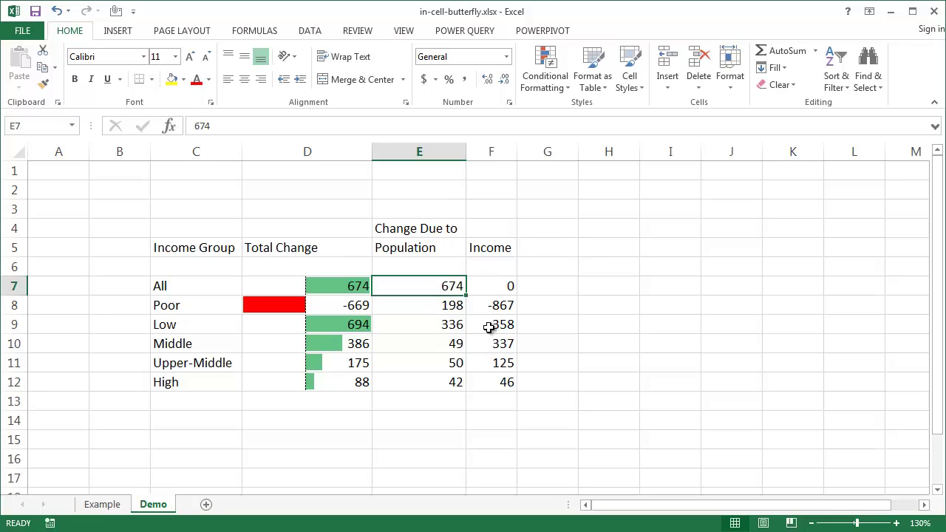
click(504, 290)
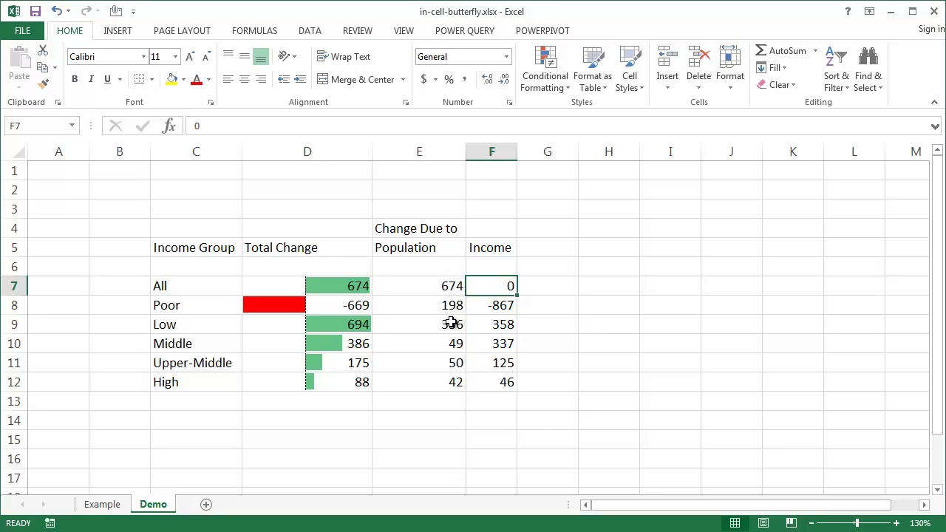
click(187, 288)
drag(186, 288, 194, 381)
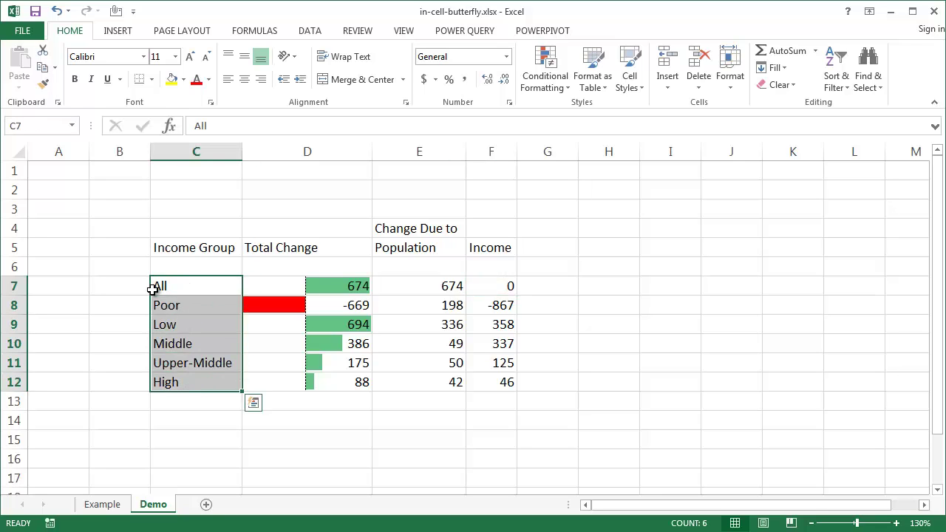
click(335, 307)
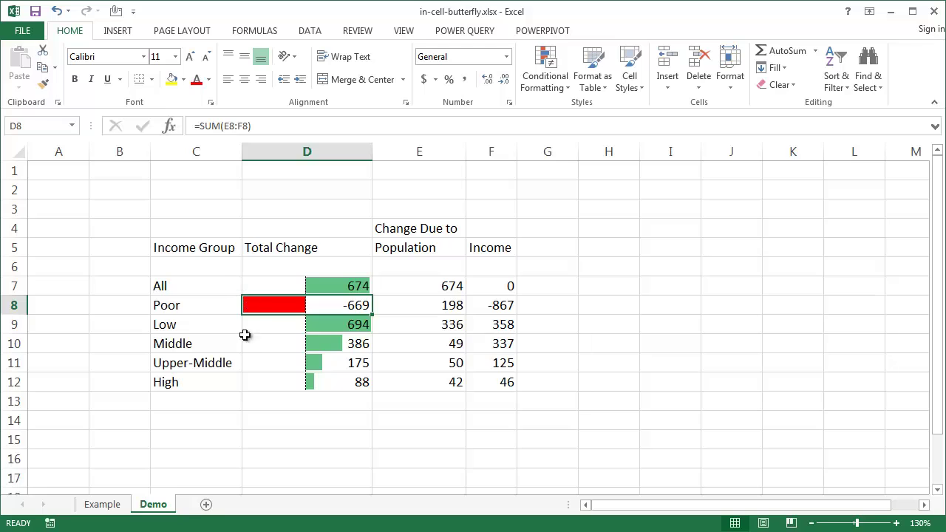
Start a new conditional formatting rule for D7:D12 that formats only cells with a value less than 0
drag(262, 291, 336, 395)
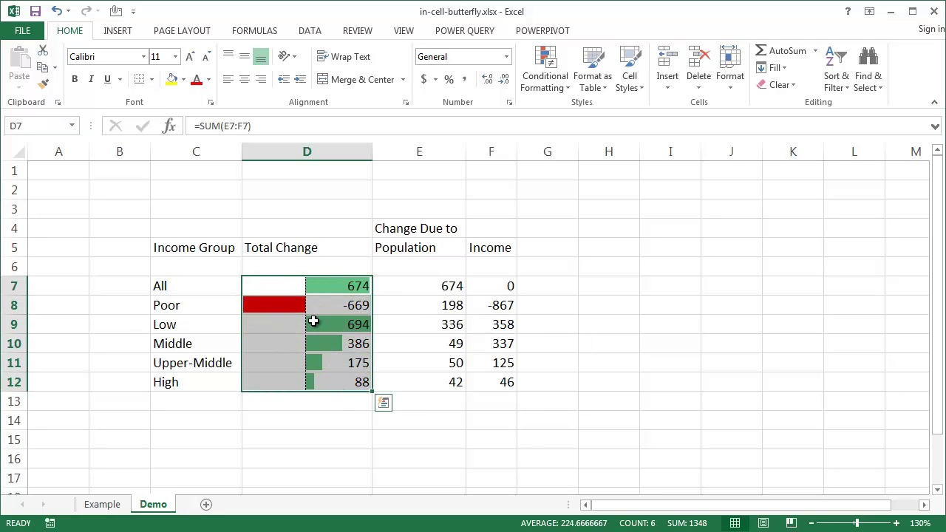
click(549, 93)
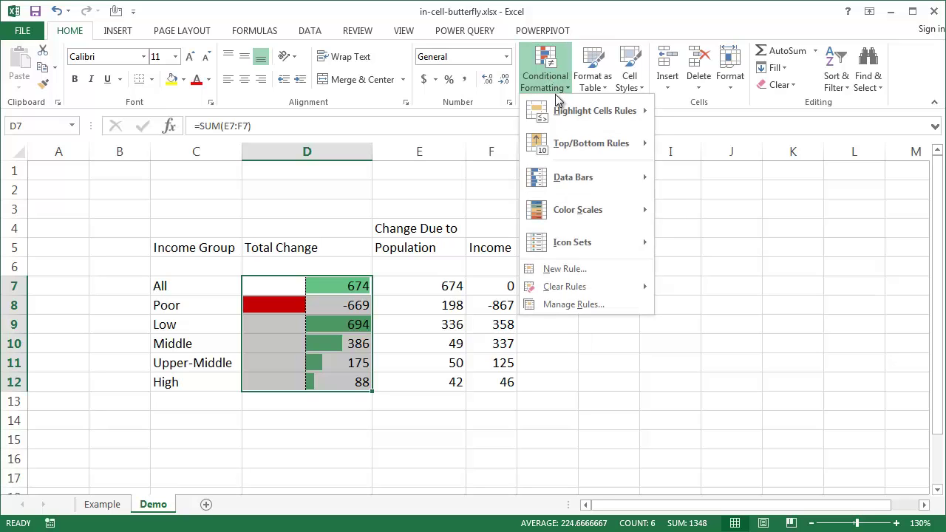
click(567, 308)
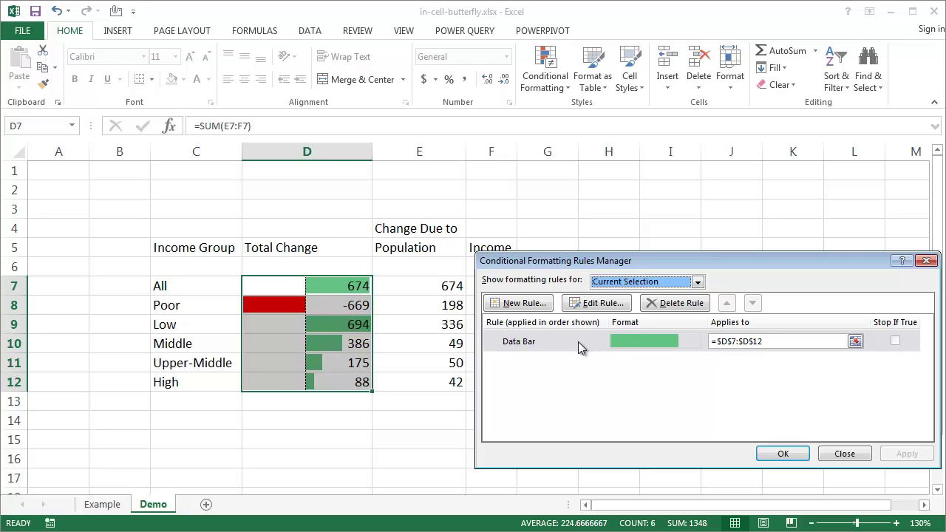
click(525, 303)
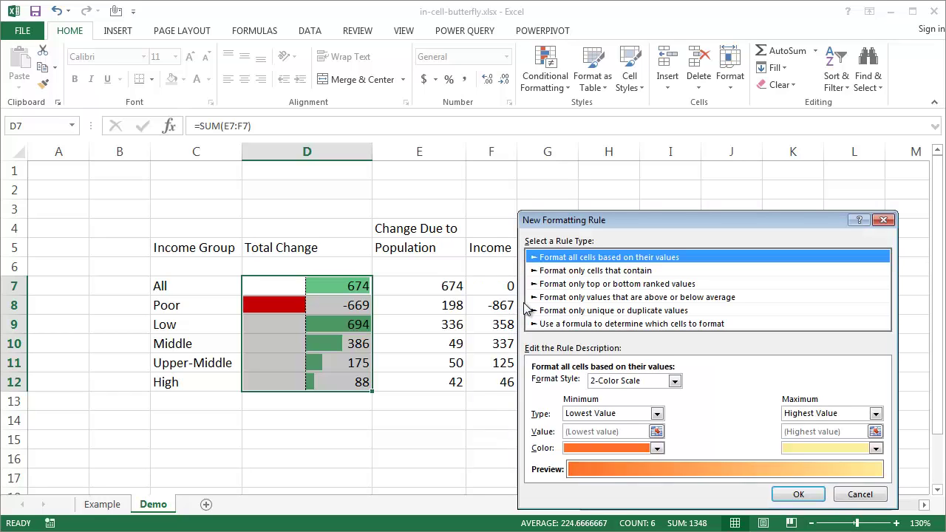
click(566, 272)
drag(637, 220, 567, 50)
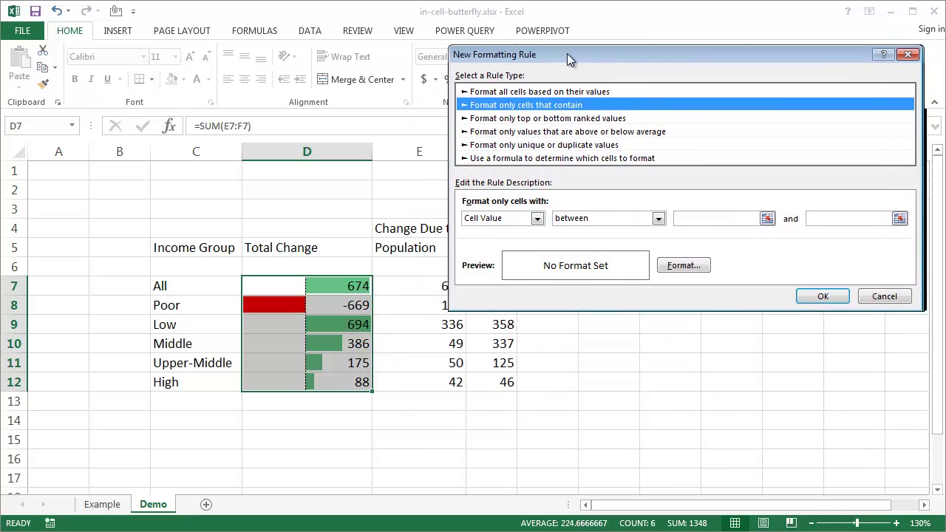
click(658, 219)
click(615, 281)
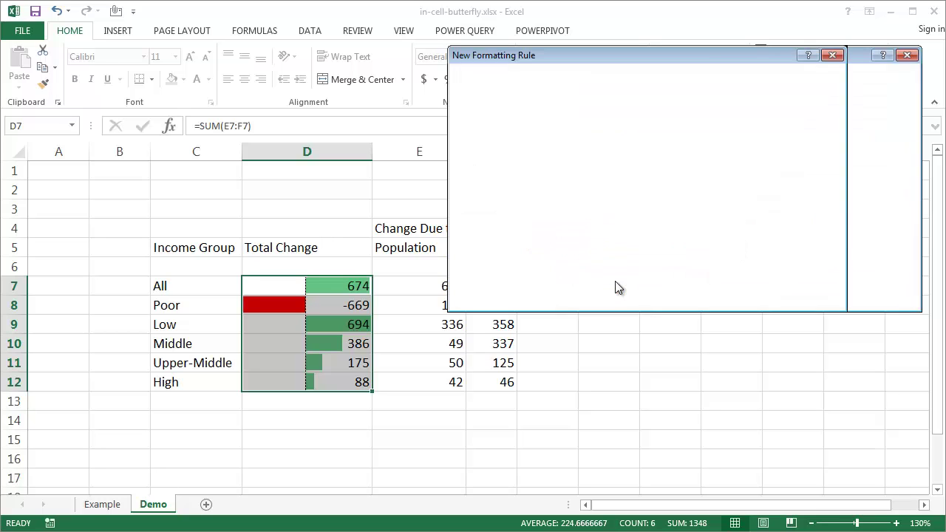
click(708, 221)
text(0)
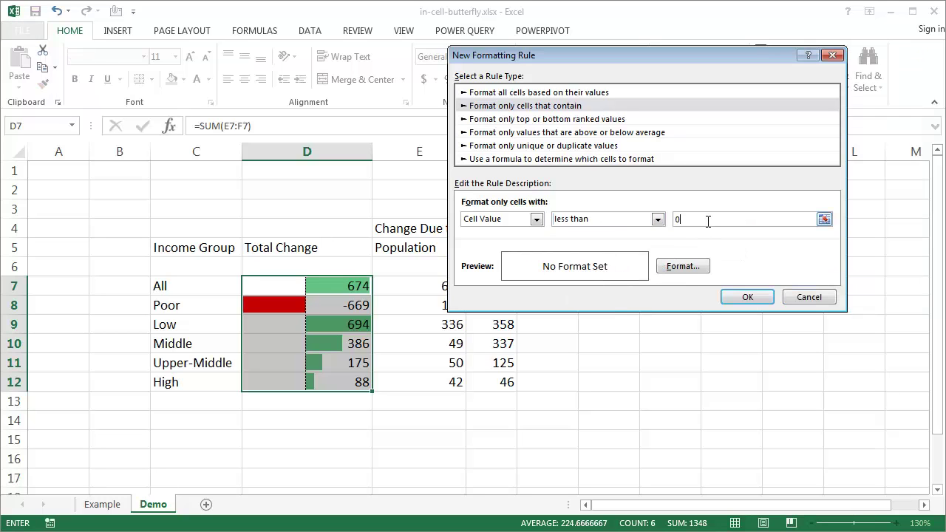
Give the negative-value rule the Text number format, apply it to the selected cells, and widen column D further
click(666, 269)
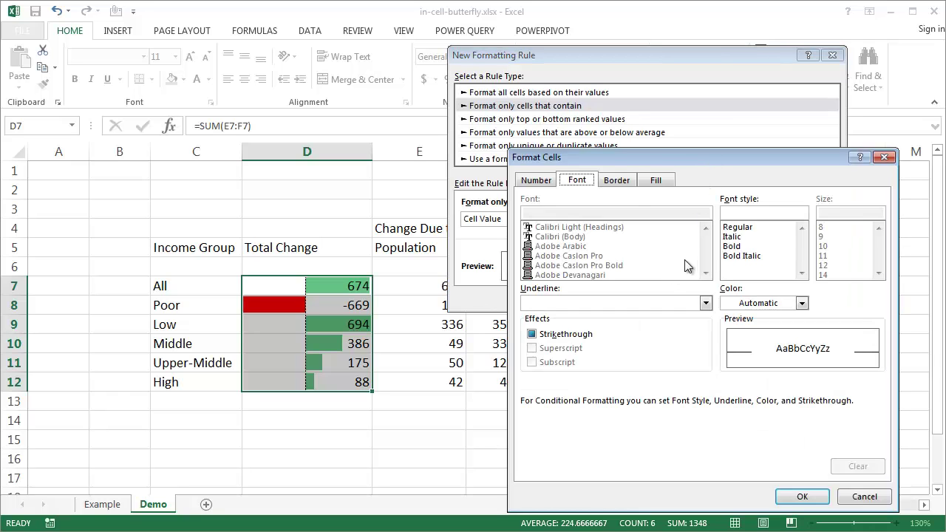
click(537, 182)
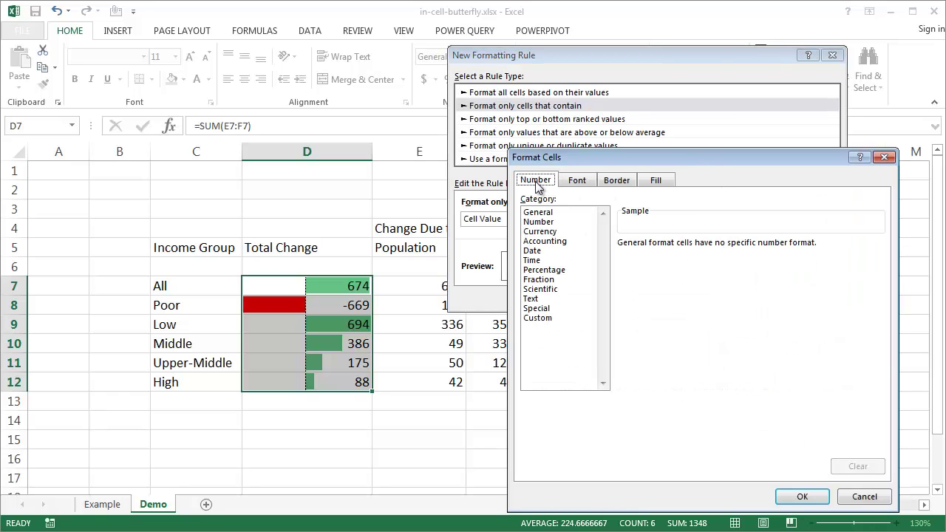
click(536, 301)
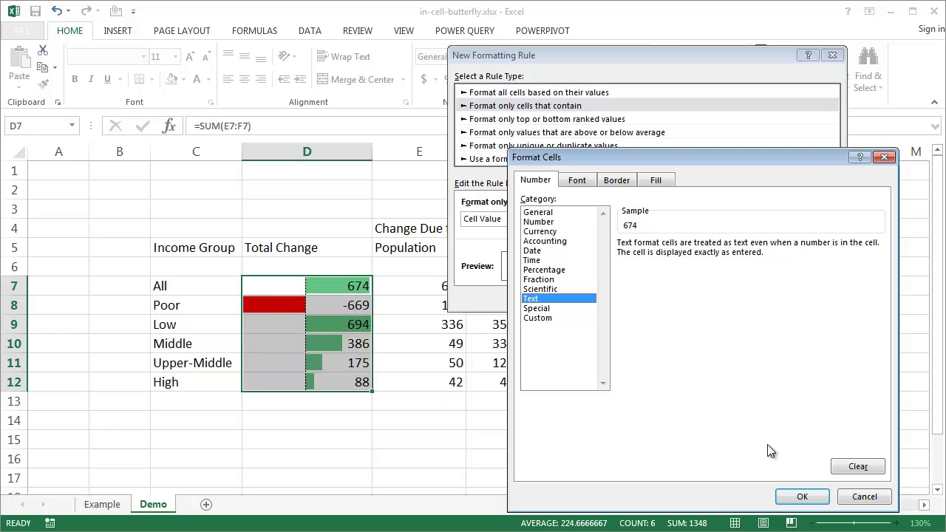
click(802, 497)
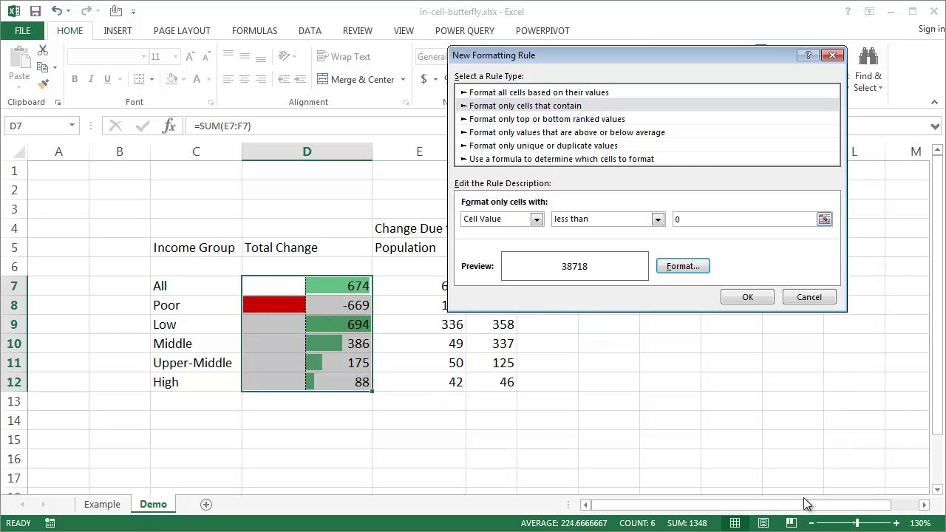
click(745, 297)
click(793, 457)
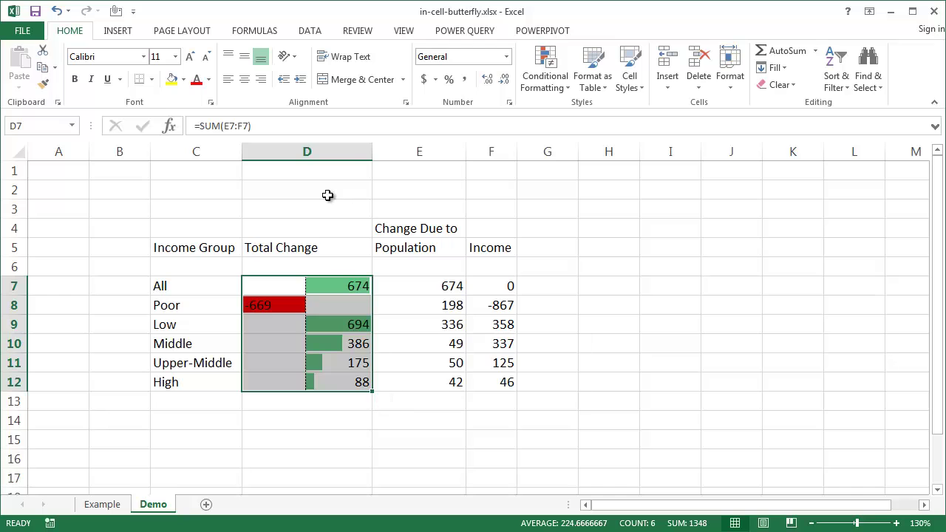
drag(369, 155, 404, 154)
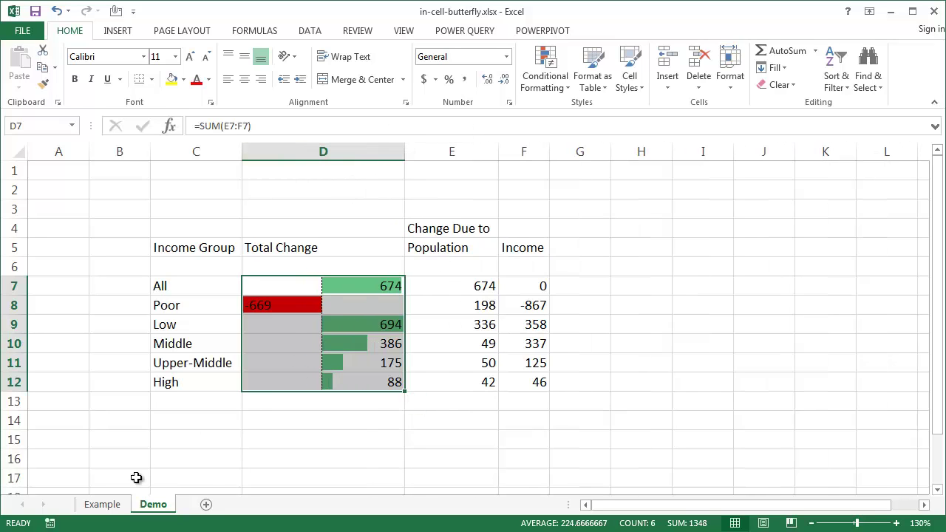
Examine the signed Total Change values on the Example sheet and return to the Demo sheet
click(119, 506)
click(393, 258)
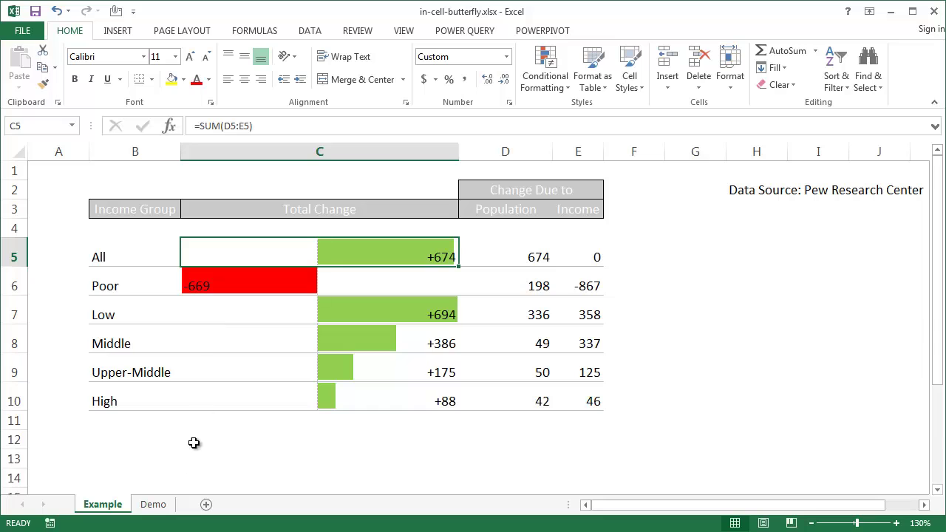
click(153, 505)
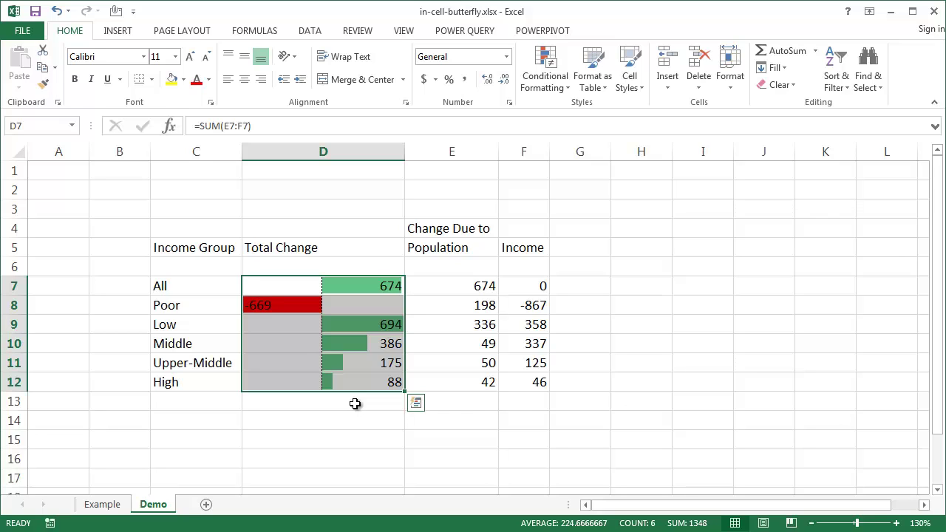
Give the Total Change values in D7:D12 a custom number format with a plus sign before # digit placeholders
key(ctrl+1)
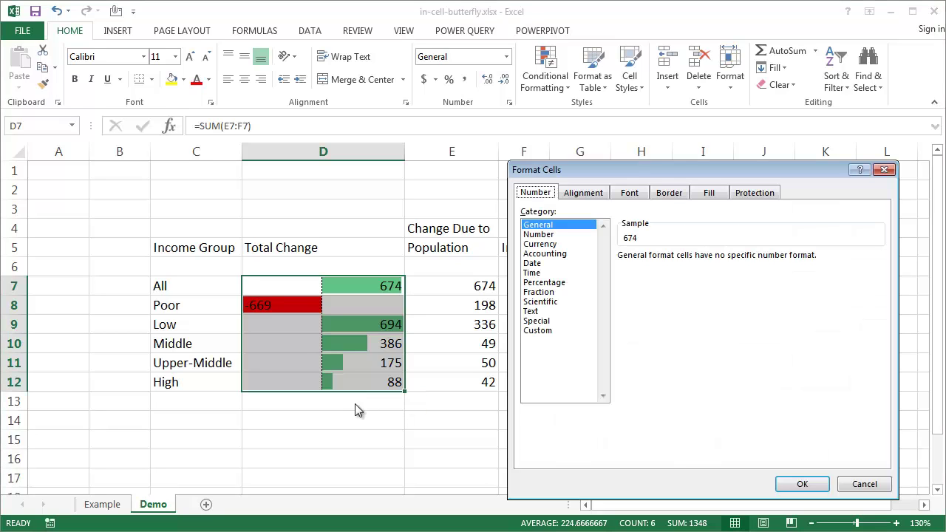
click(540, 226)
click(539, 332)
click(646, 268)
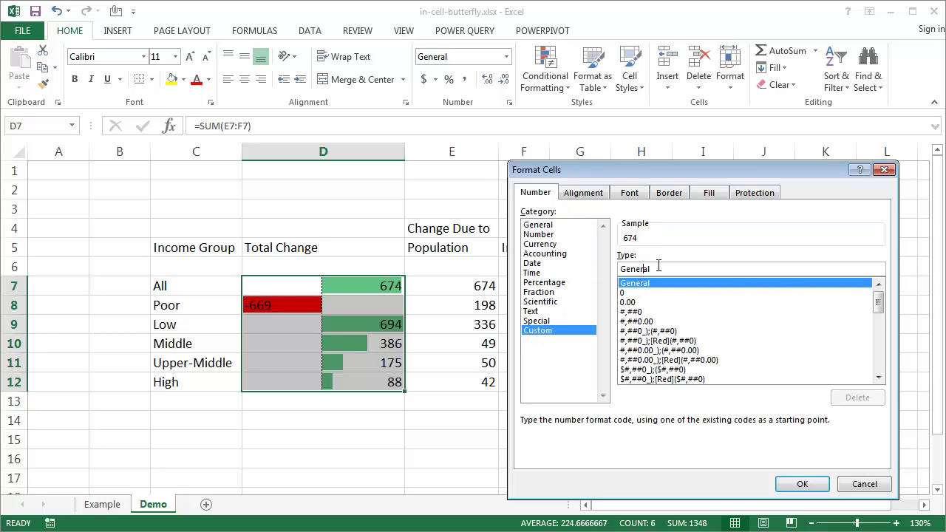
double_click(669, 268)
text(#)
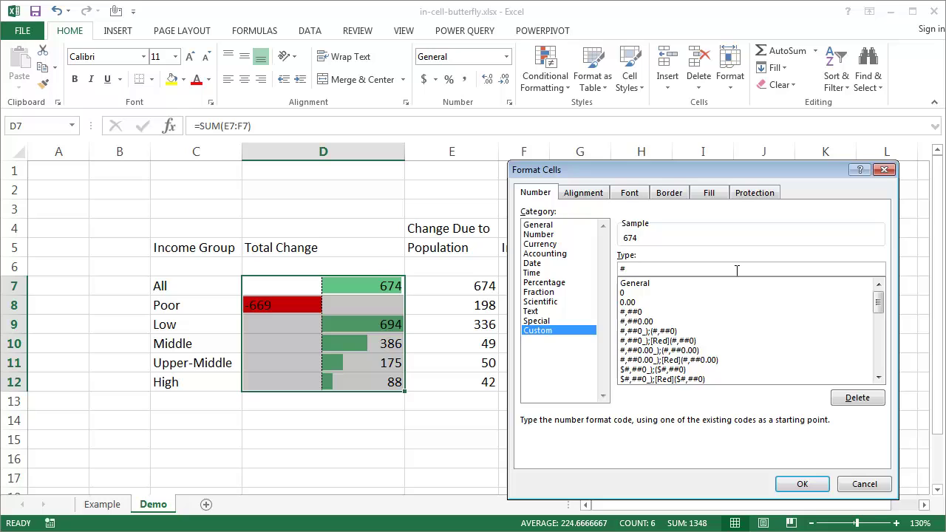
key(BackSpace)
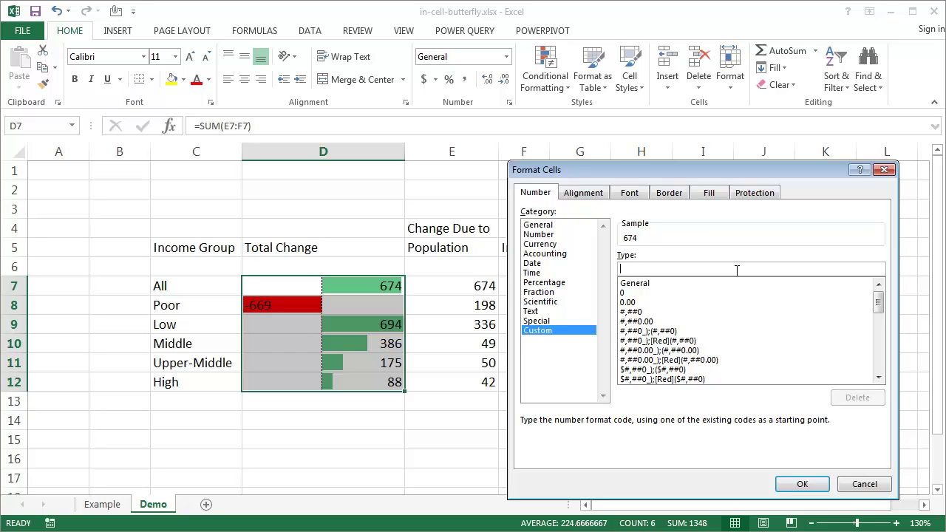
text(;)
key(BackSpace)
text(+)
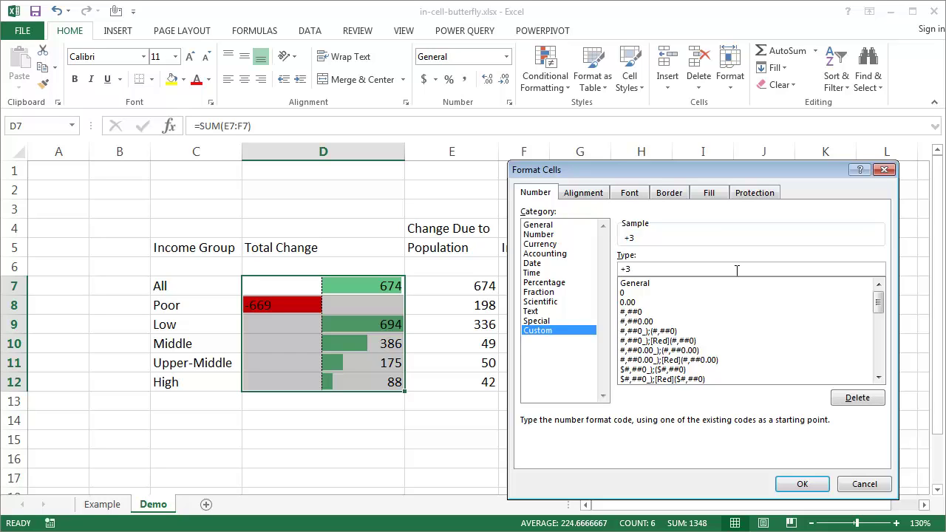
text(#)
text(#)
click(802, 485)
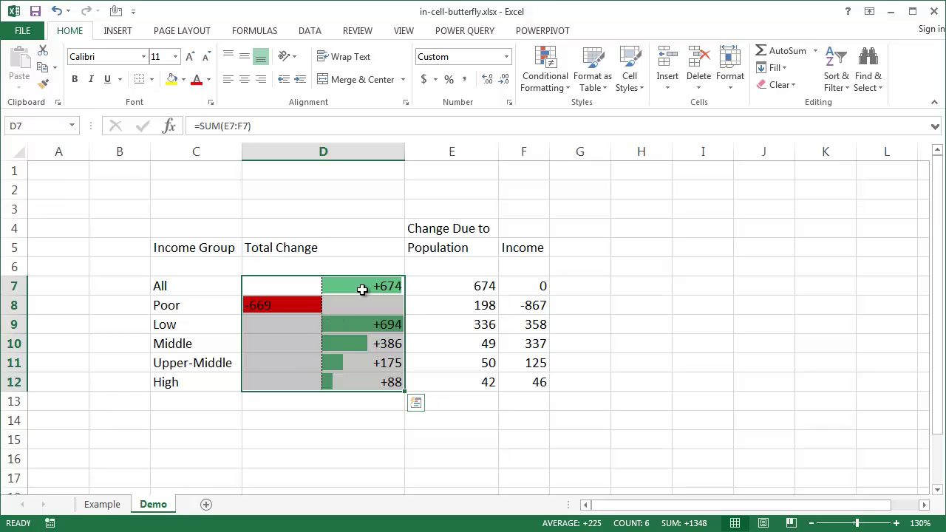
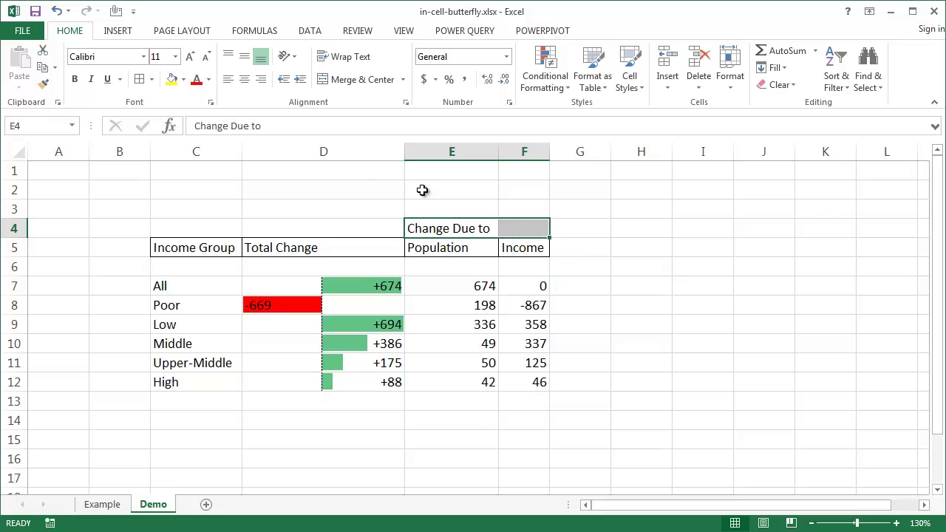
Add outside borders to the Change Due to header E4:F4 and apply the 60% - Accent3 cell style to all header cells
click(151, 79)
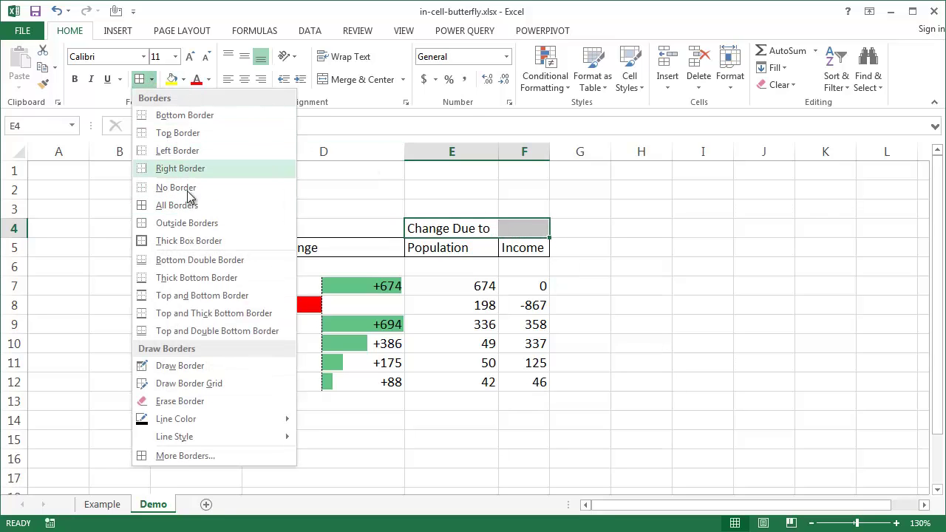
click(197, 228)
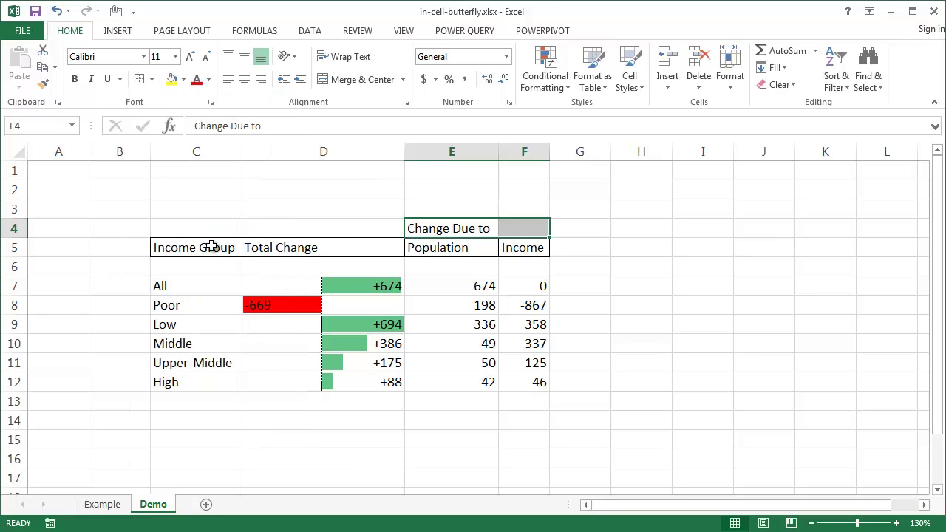
drag(212, 246, 512, 242)
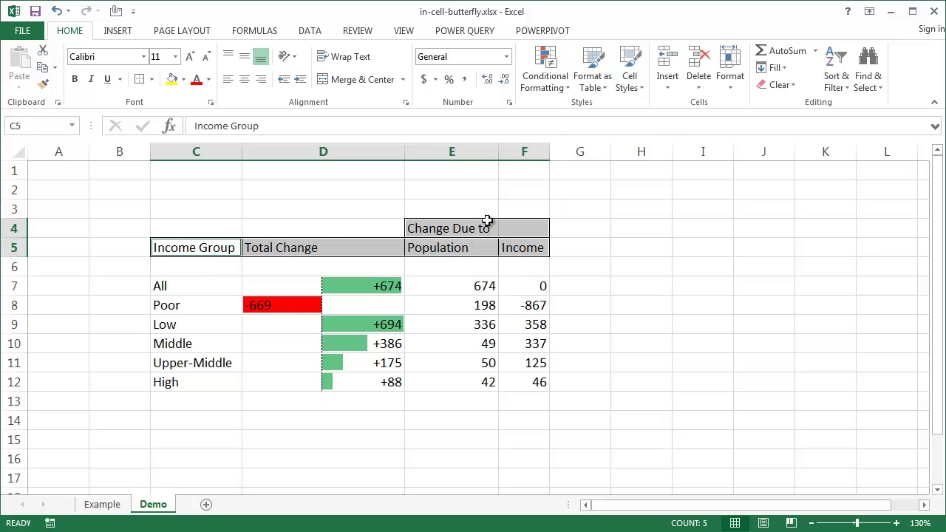
click(640, 87)
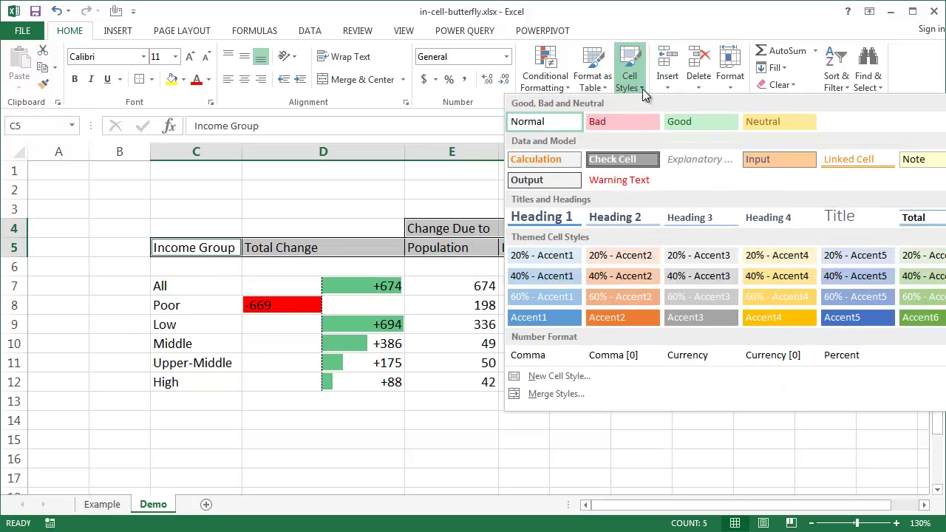
click(708, 299)
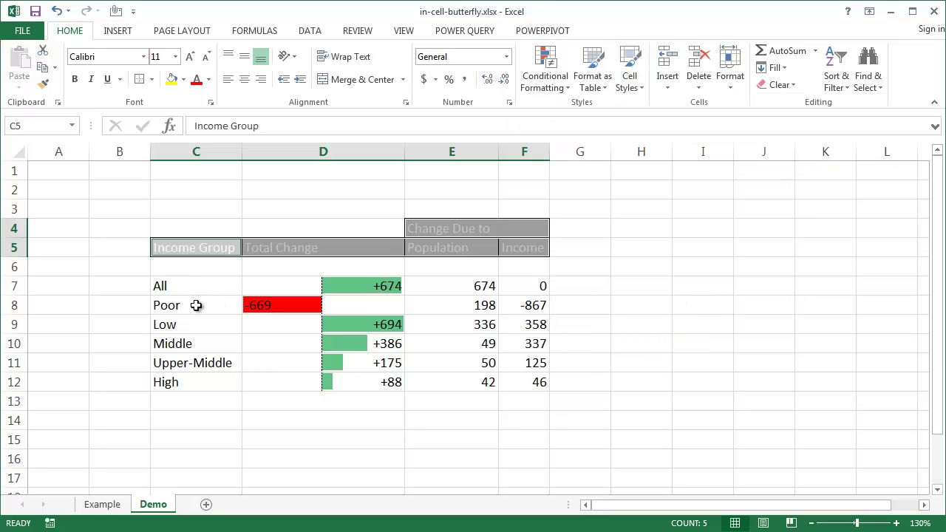
Compare with the Example sheet and hide the gridlines on the Demo sheet
click(102, 506)
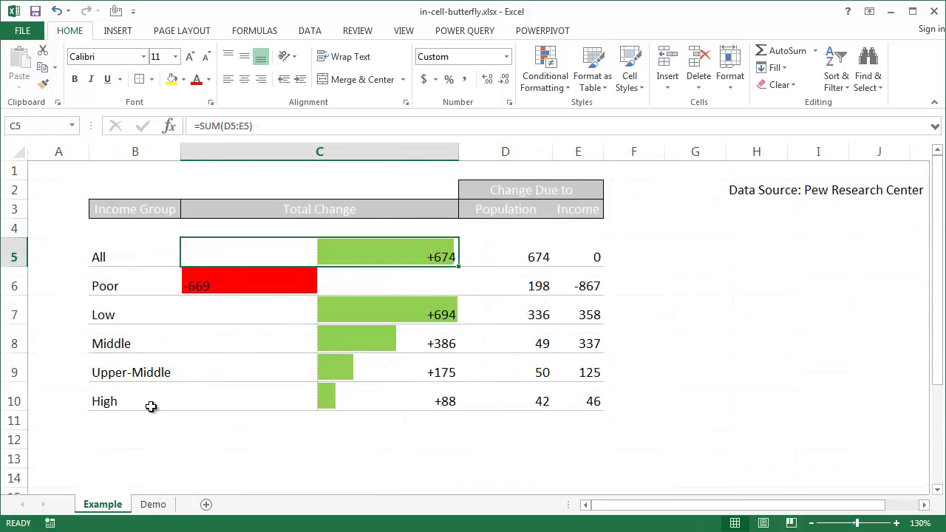
click(150, 505)
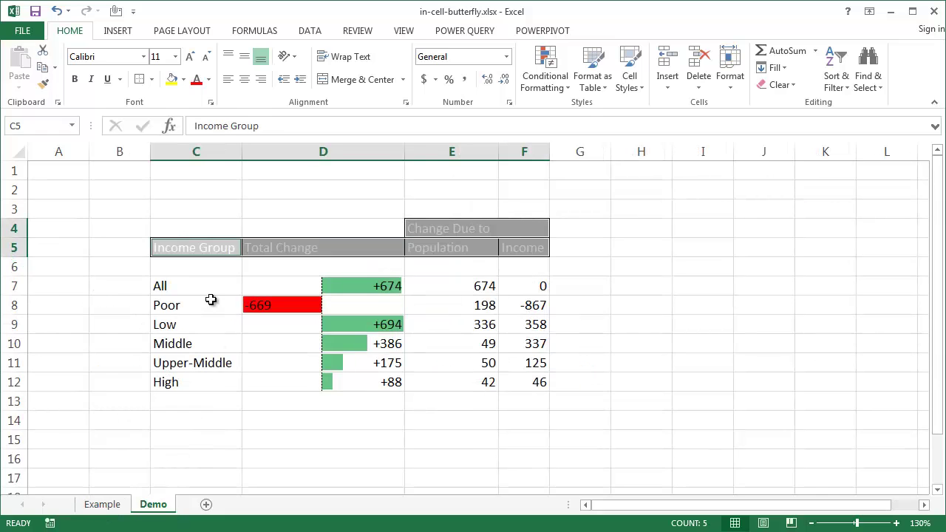
click(102, 213)
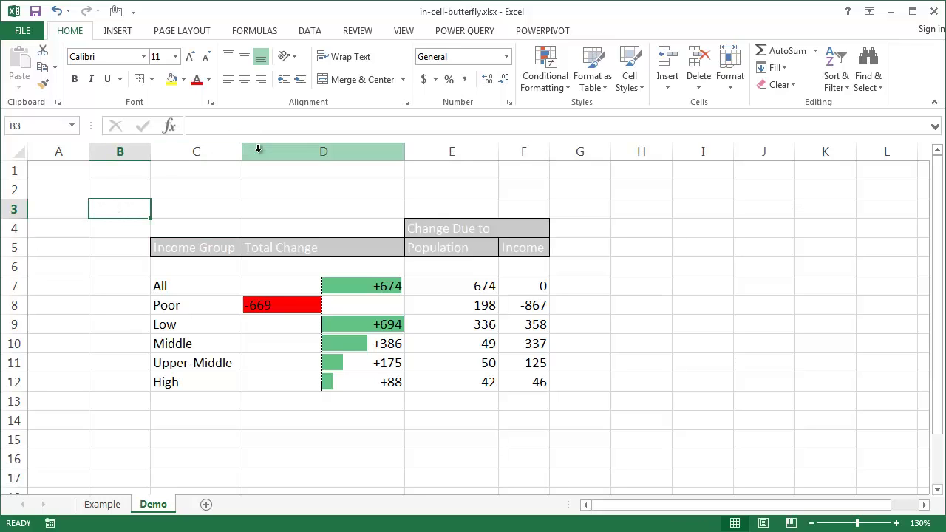
click(396, 31)
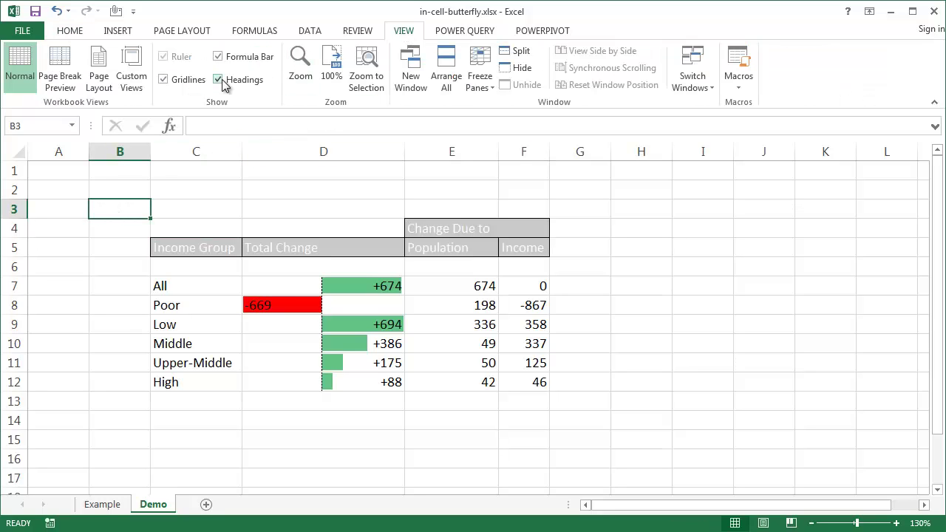
click(164, 79)
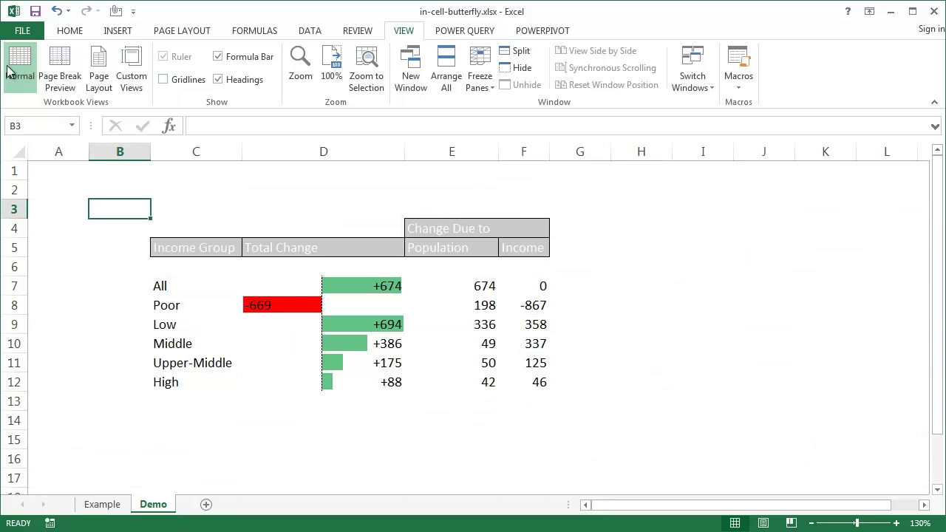
Add light grey top, inside horizontal and bottom borders to the data range C7:F12
drag(167, 283, 530, 382)
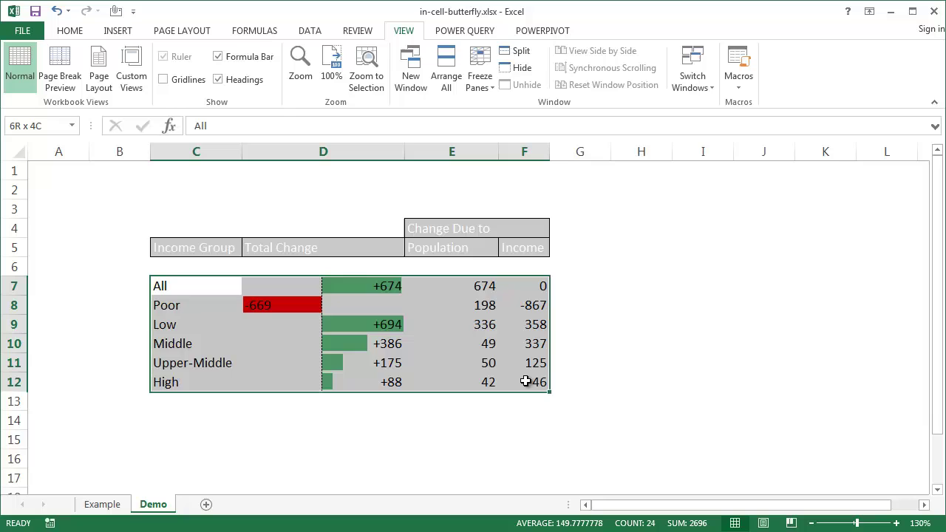
click(70, 31)
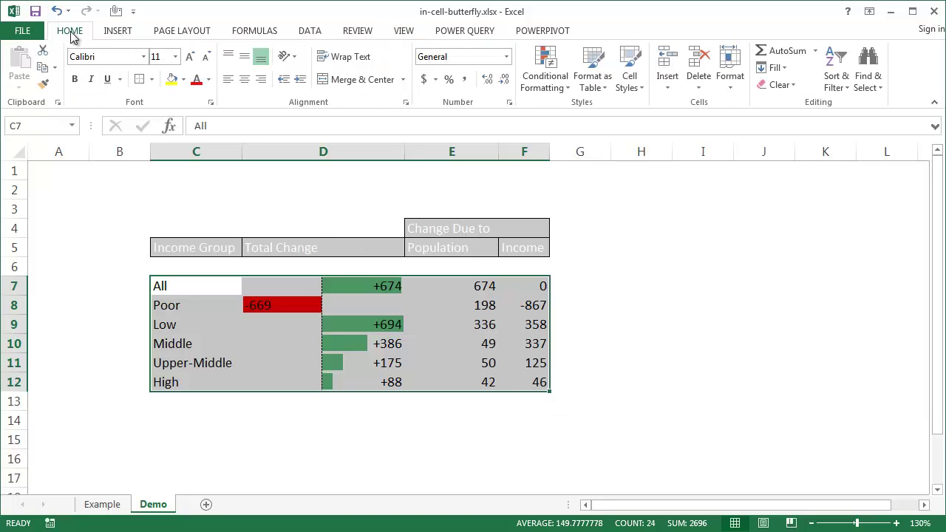
click(152, 82)
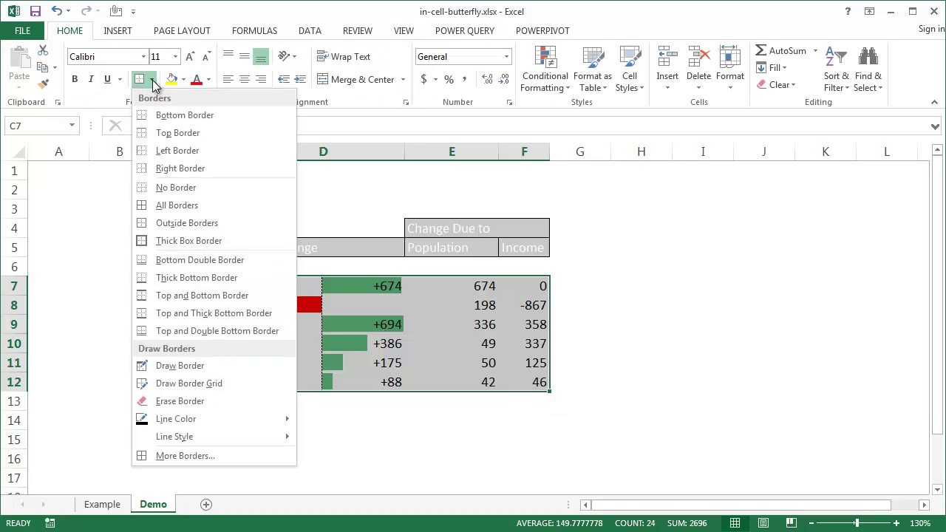
click(244, 459)
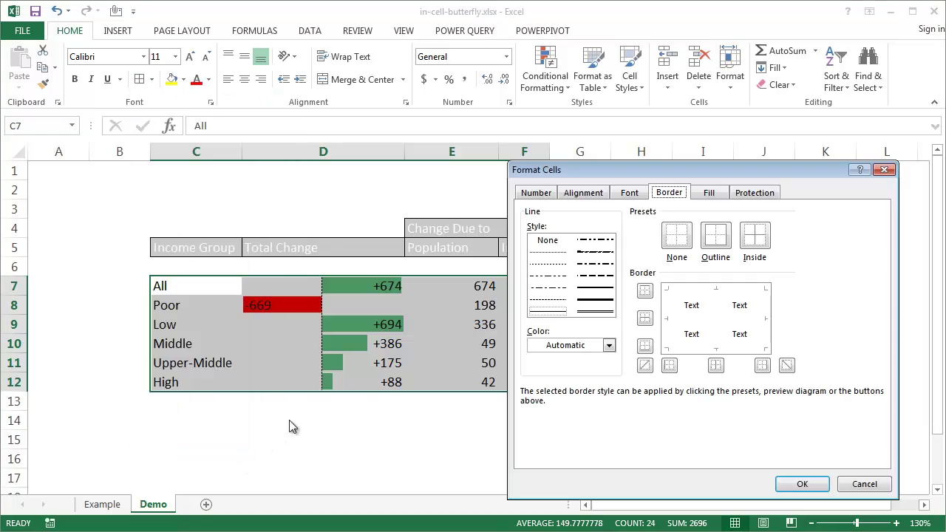
click(609, 345)
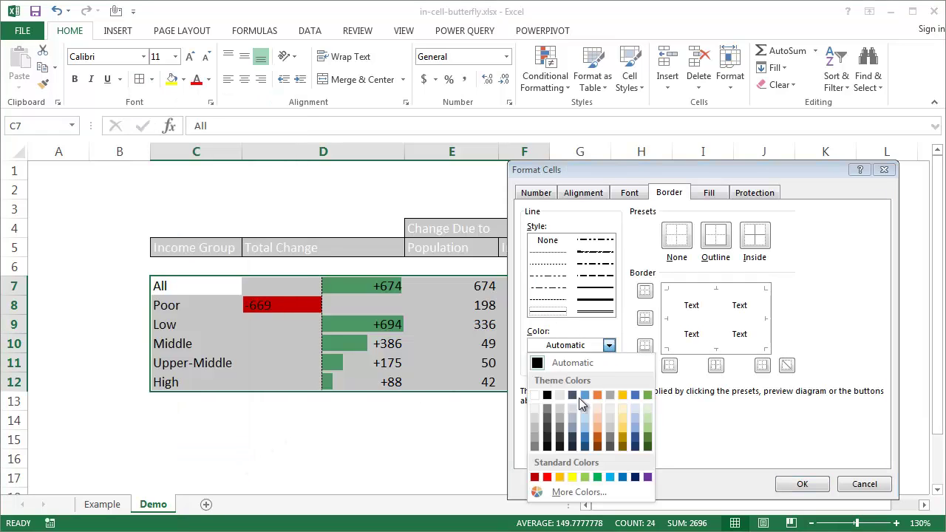
click(534, 420)
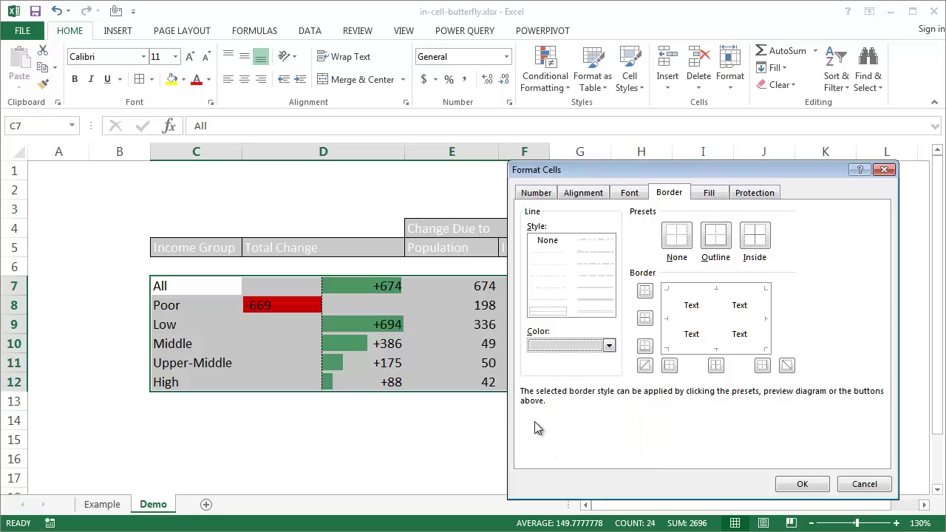
click(708, 292)
click(645, 291)
click(687, 294)
click(706, 323)
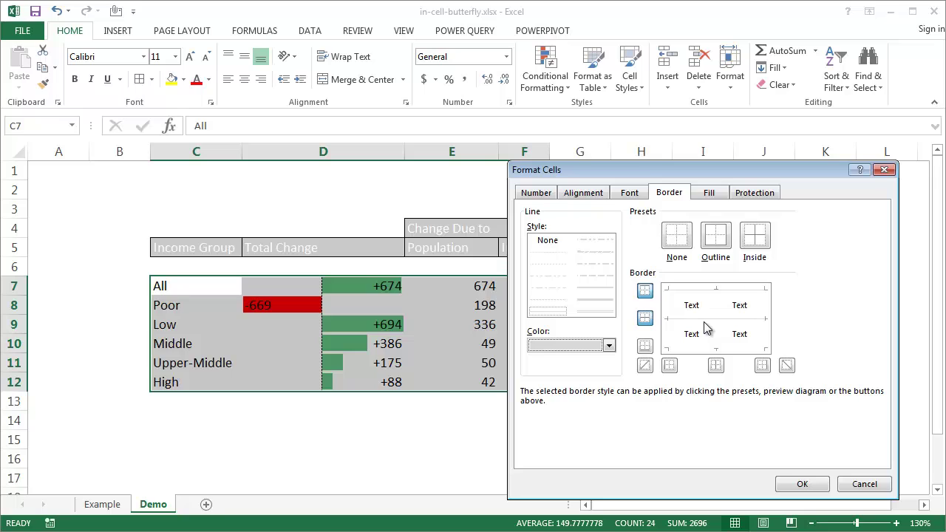
click(700, 349)
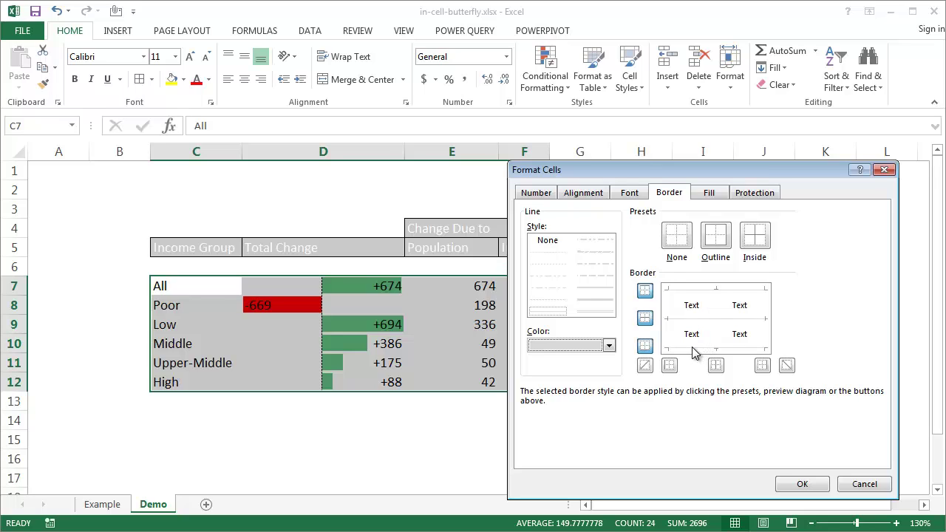
click(808, 491)
click(676, 445)
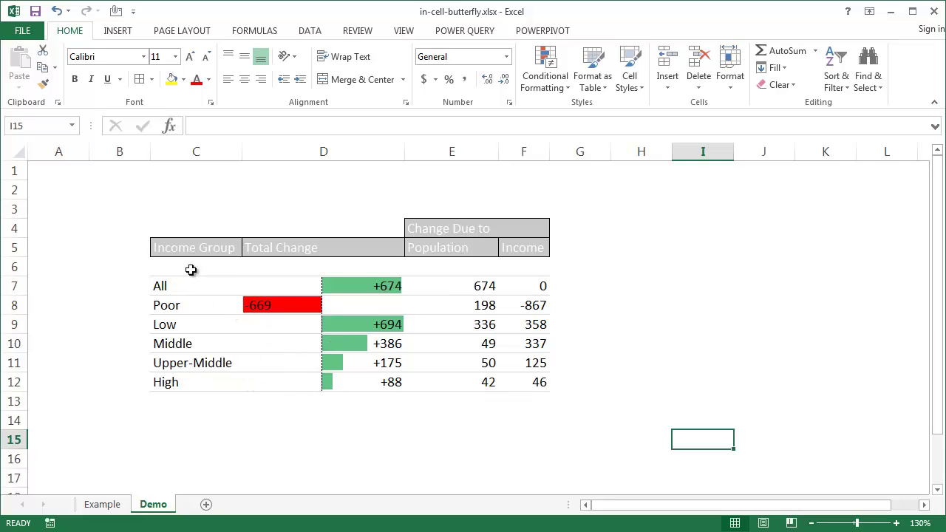
Try removing all borders from C6:F7 and undo the removal
drag(186, 271, 521, 285)
click(152, 79)
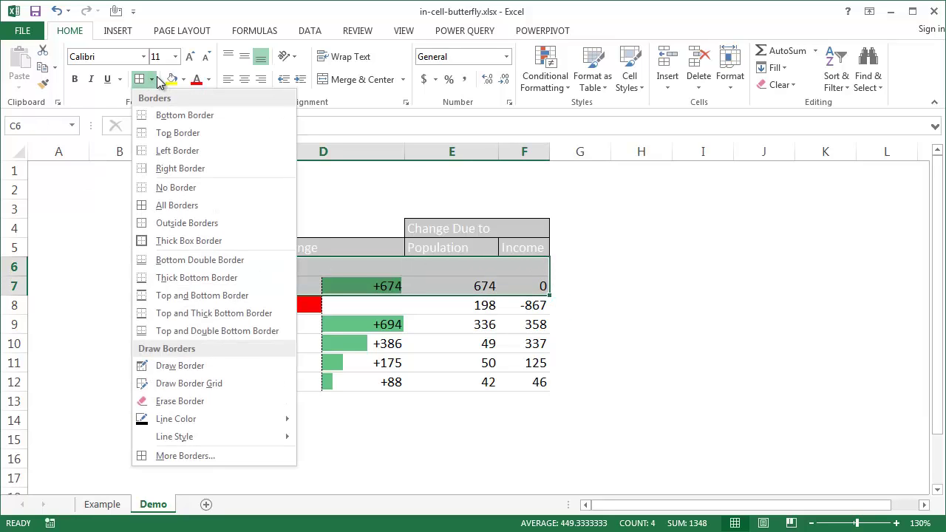
click(166, 187)
click(692, 290)
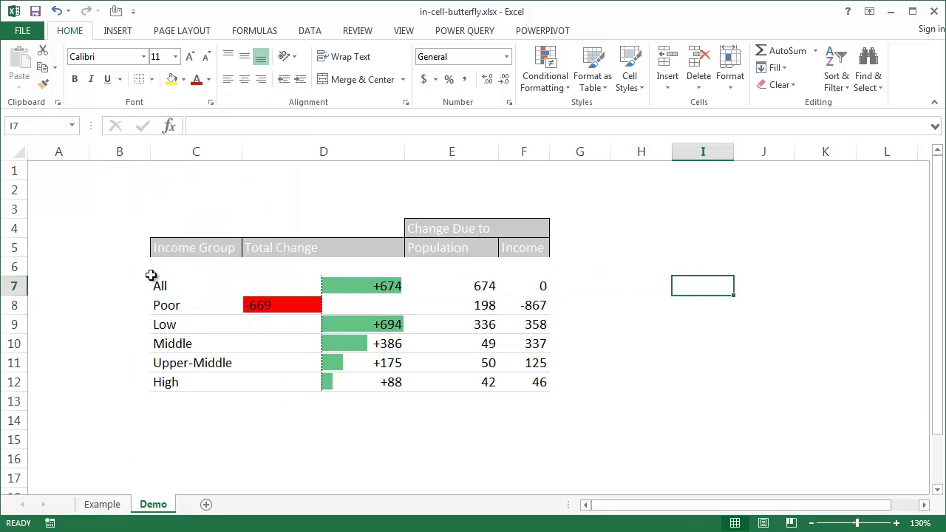
key(ctrl+z)
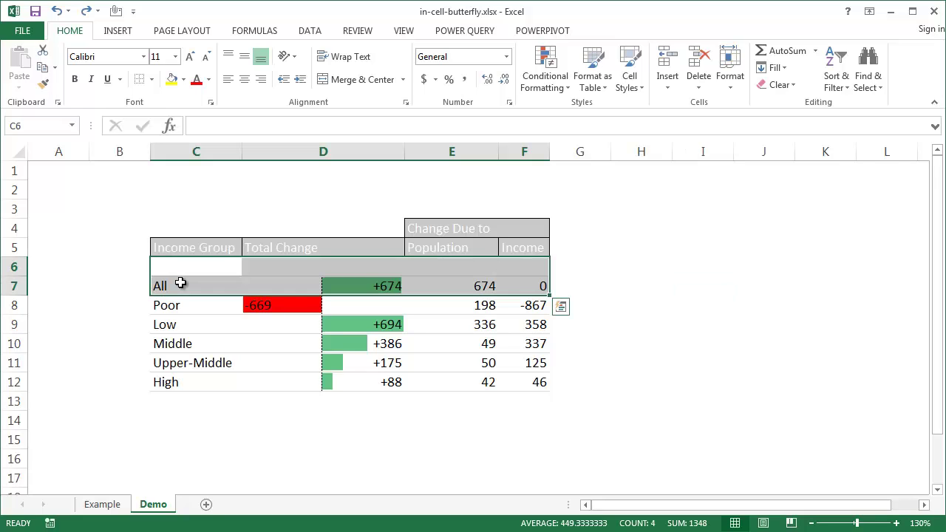
click(612, 327)
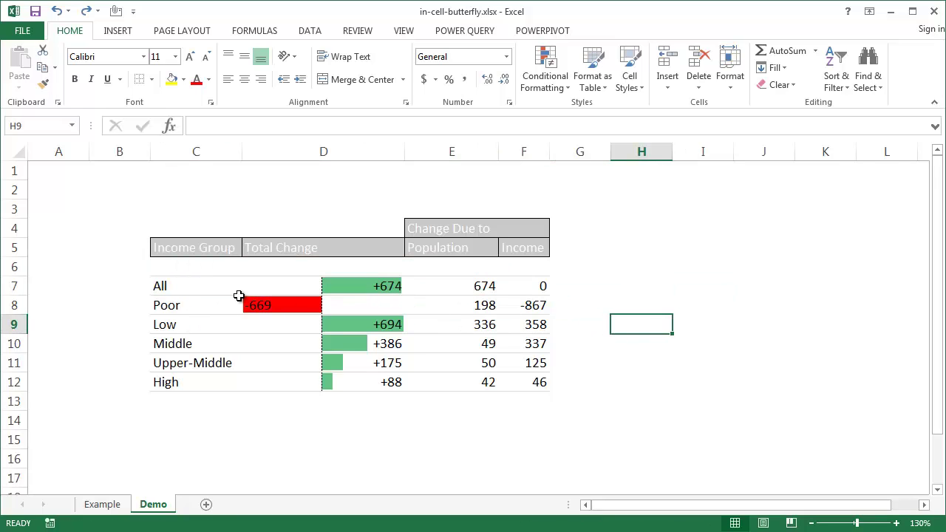
Remove all borders from the blank spacer row C6:F6 between the headers and the data
drag(196, 283, 245, 285)
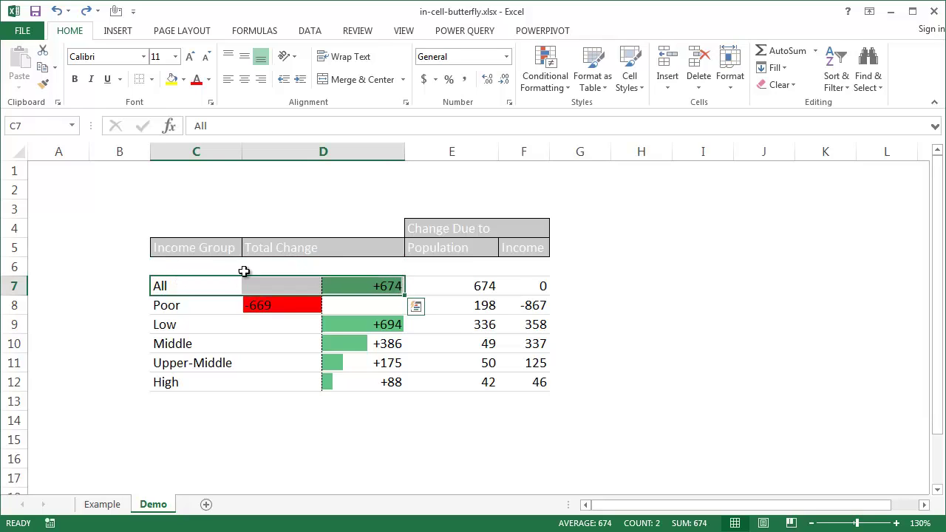
drag(197, 267, 517, 268)
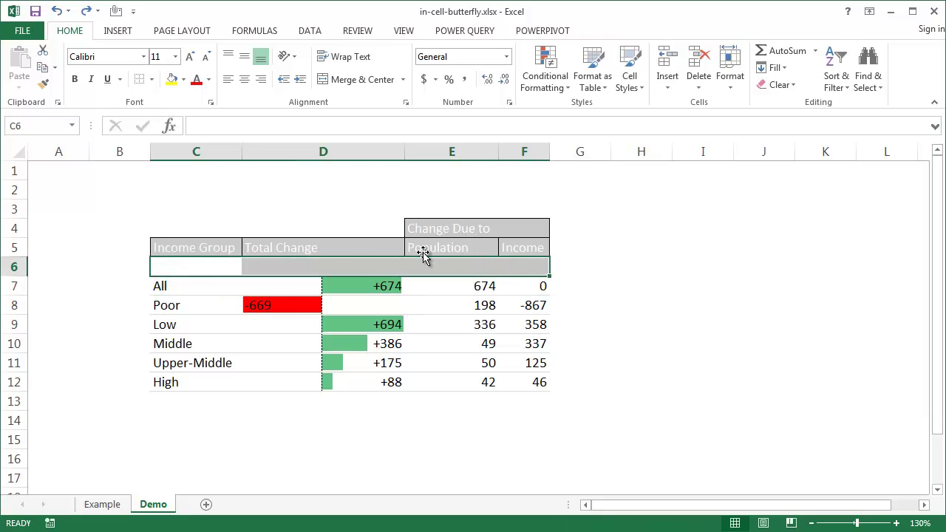
click(152, 79)
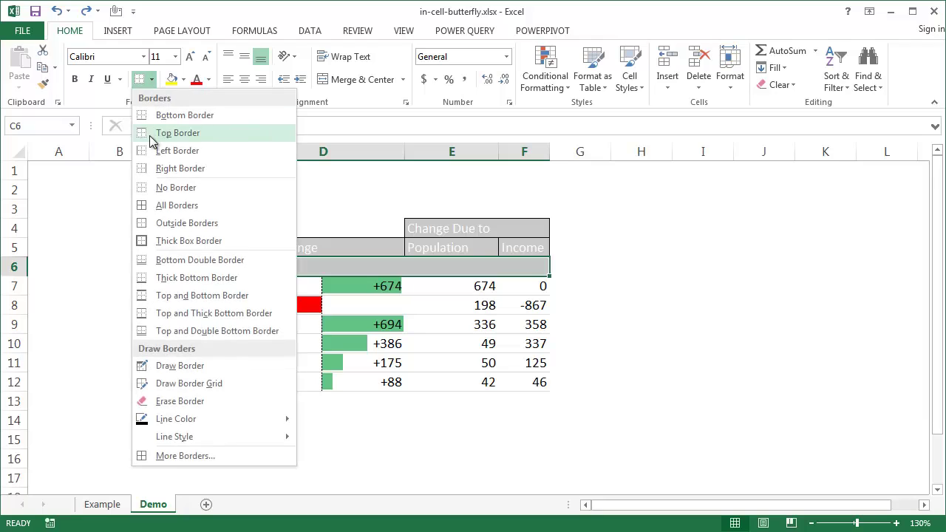
click(209, 188)
click(658, 303)
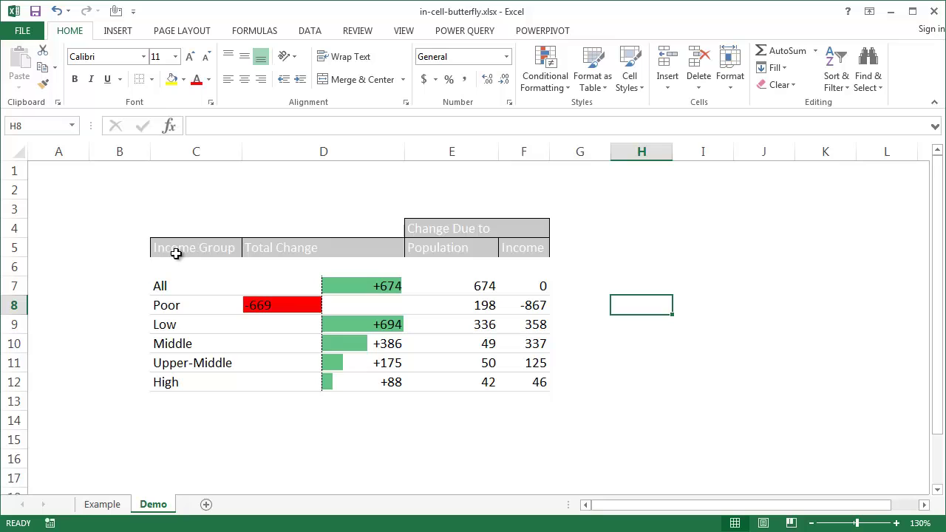
Apply all borders to the header cells C5:F5 to restore their bottom edge
drag(205, 247, 526, 255)
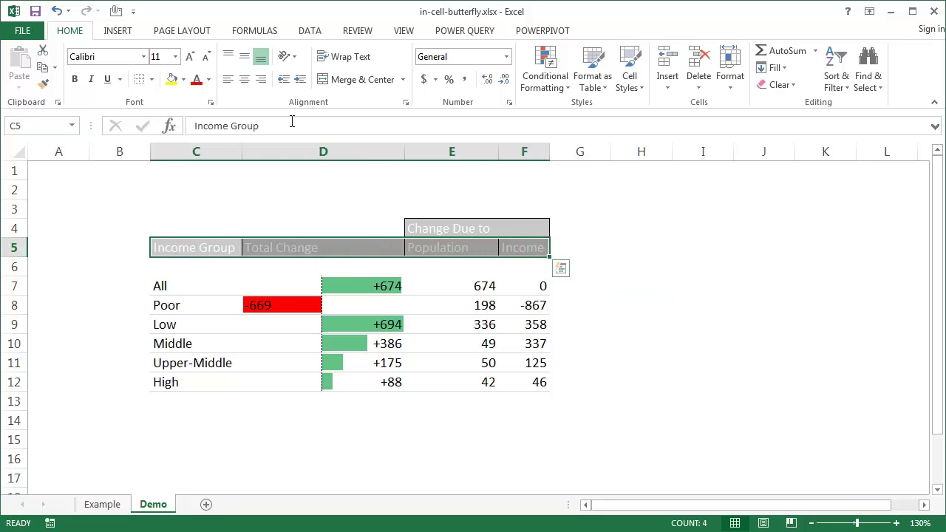
click(151, 79)
click(186, 205)
drag(656, 342, 662, 332)
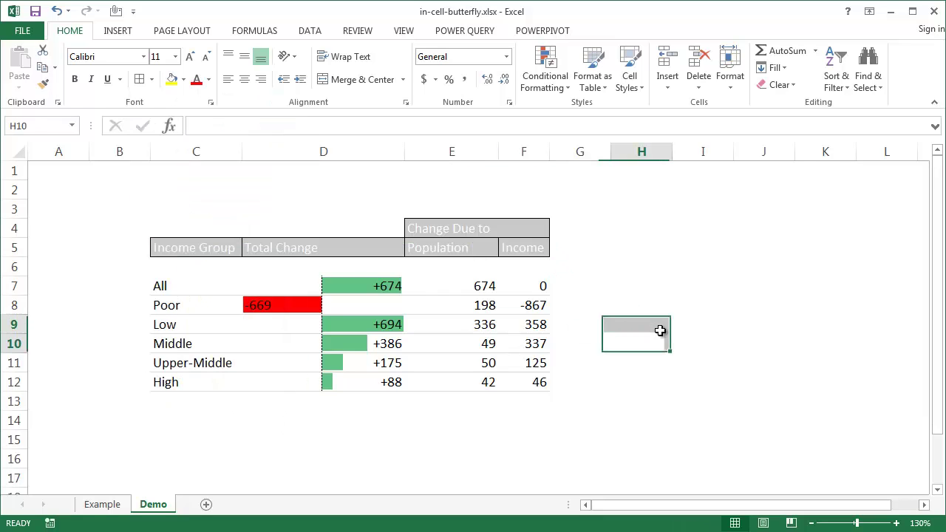
Compare the finished table with the original Pew Research chart in the browser, and return to the Excel workbook
click(760, 422)
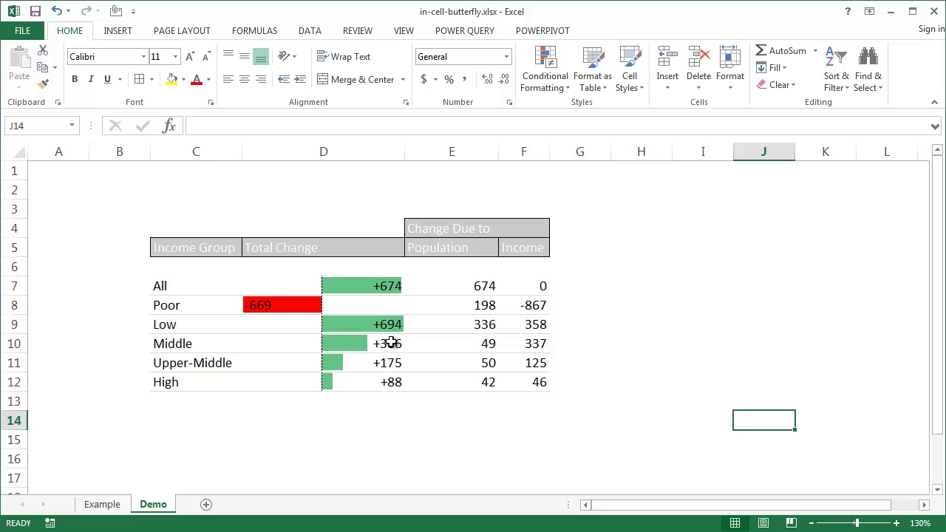
key(alt+Tab)
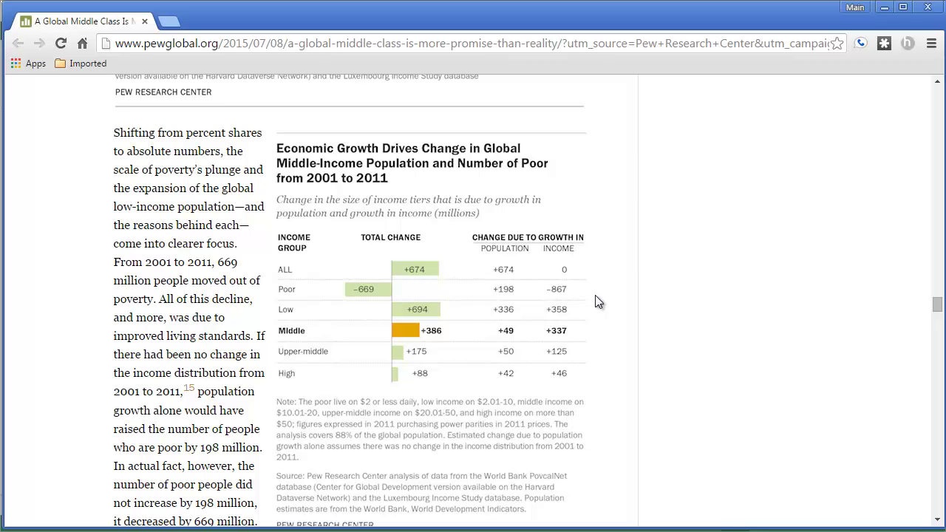
key(alt+Tab)
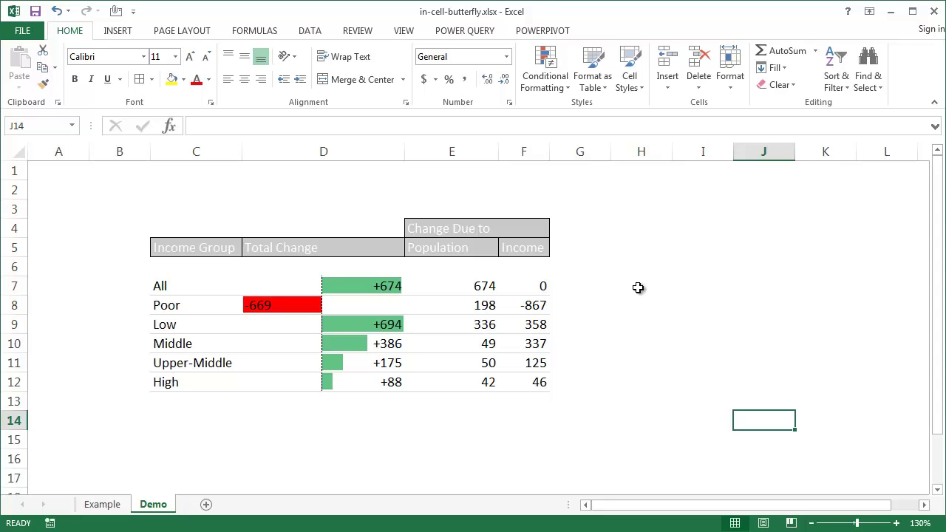